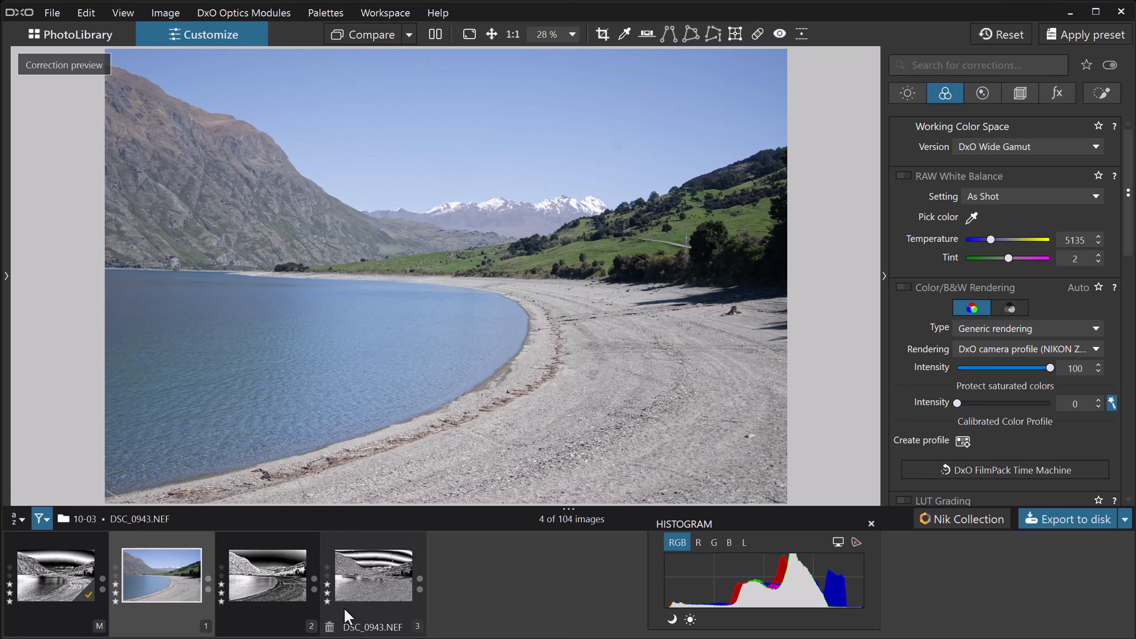
View the contrasty black-and-white virtual copy 2, and return to the colour virtual copy 1
{"action": "left_click", "coordinate": [273, 577]}
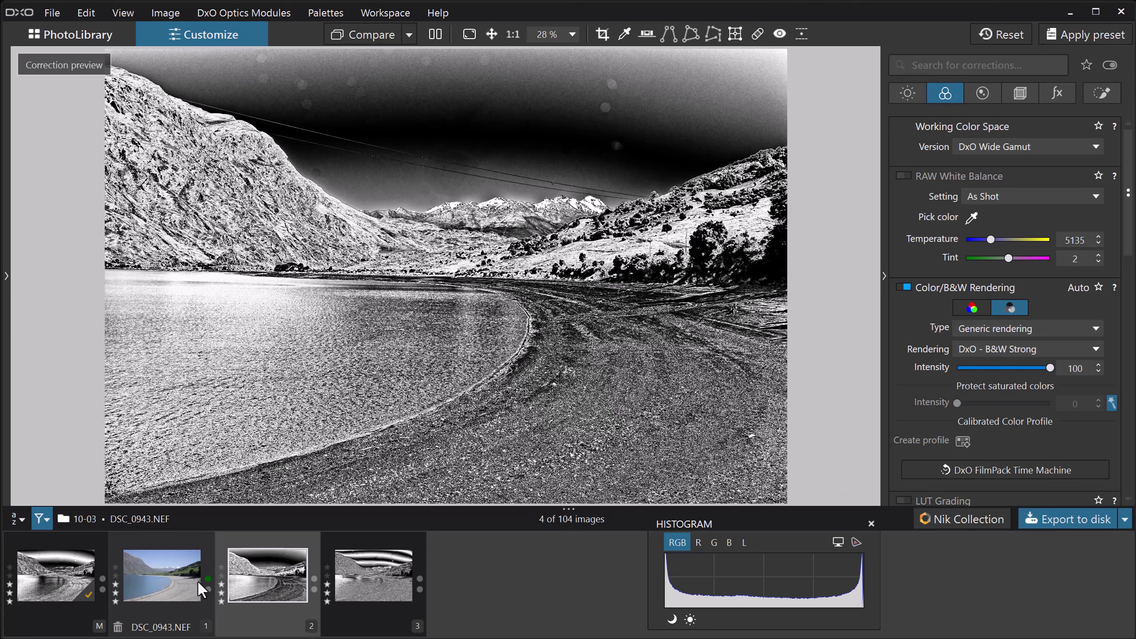
{"action": "left_click", "coordinate": [155, 579]}
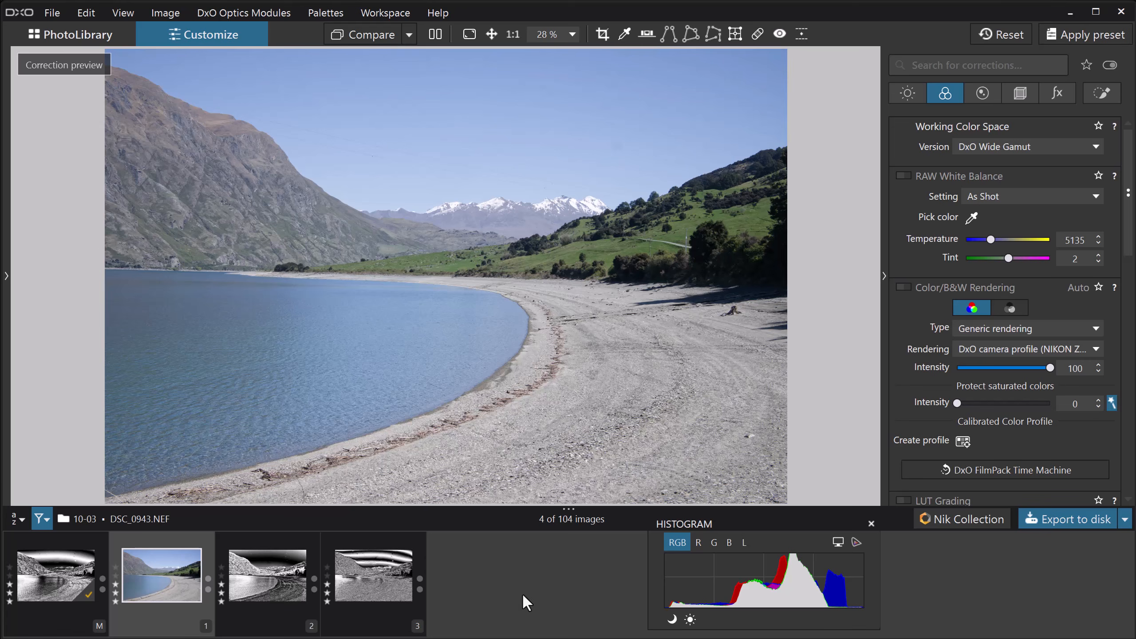
Try DxO ClearView Plus at intensity 100 on the colour copy, and switch it off again
{"action": "left_click", "coordinate": [904, 95]}
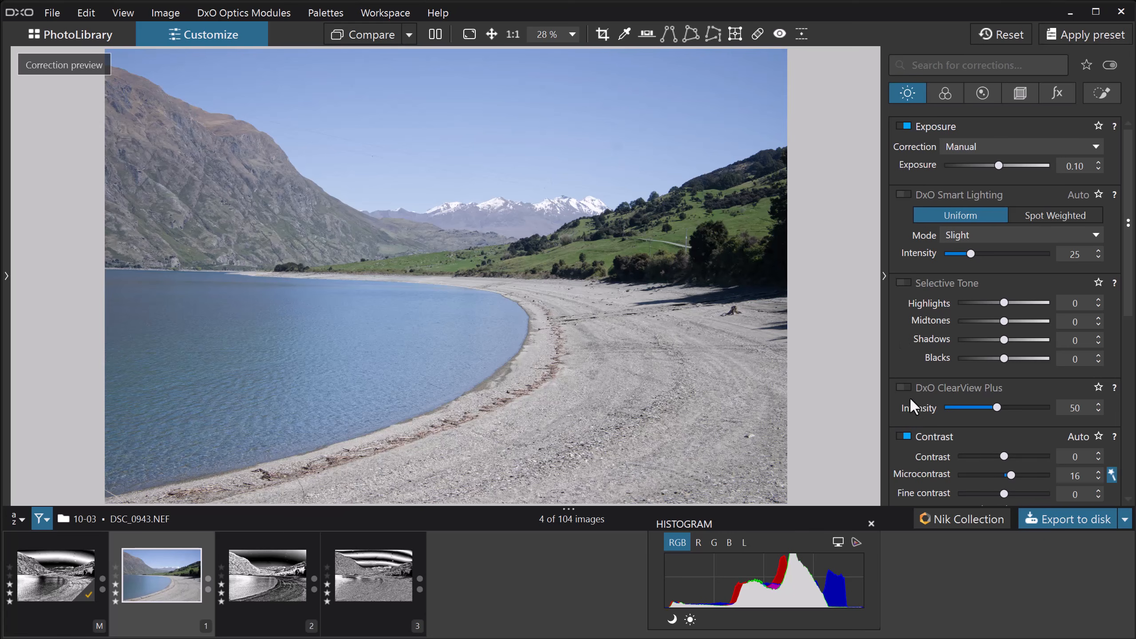
{"action": "left_click", "coordinate": [904, 385]}
{"action": "left_click_drag", "start_coordinate": [993, 407], "coordinate": [1079, 406]}
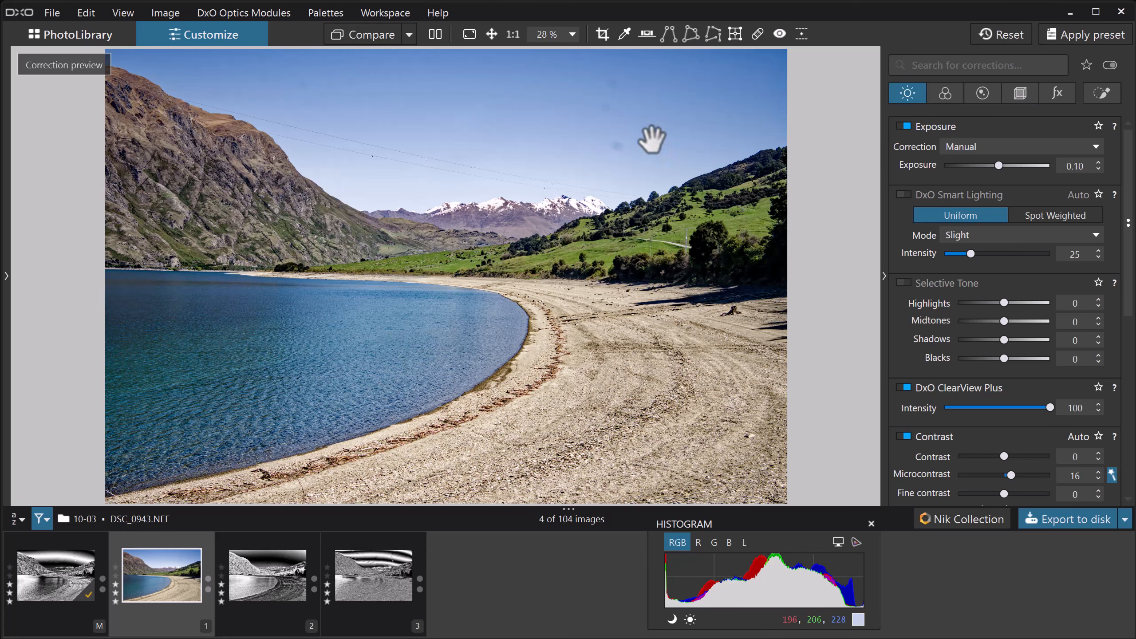
{"action": "left_click", "coordinate": [900, 386]}
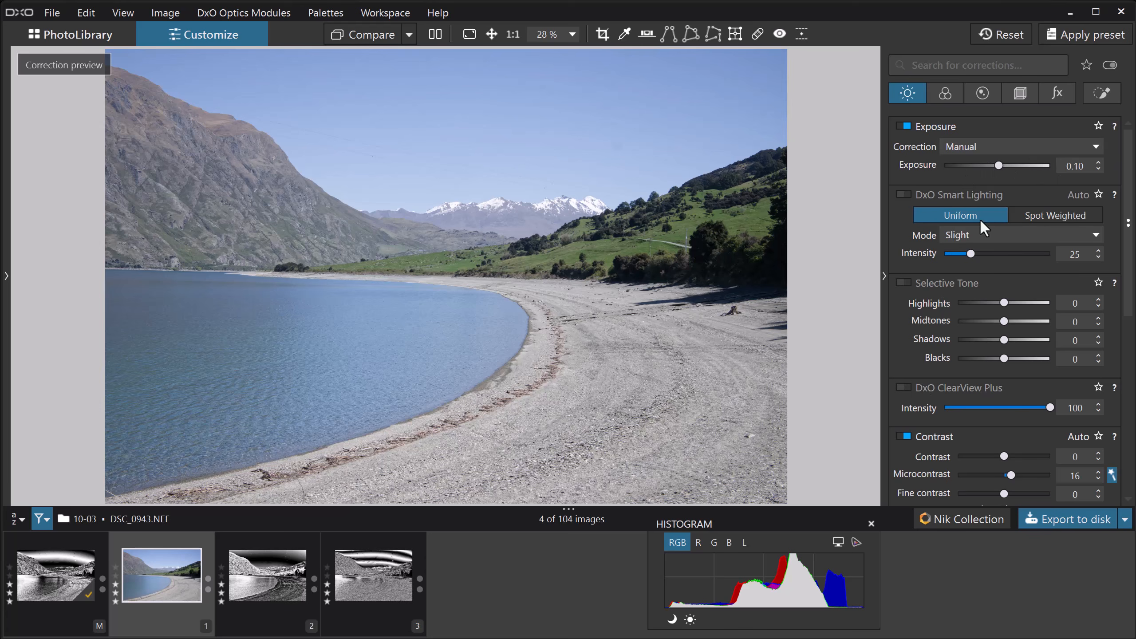
Reset all corrections and convert the photo to black and white with the DxO - B&W Strong rendering
{"action": "left_click", "coordinate": [1004, 32]}
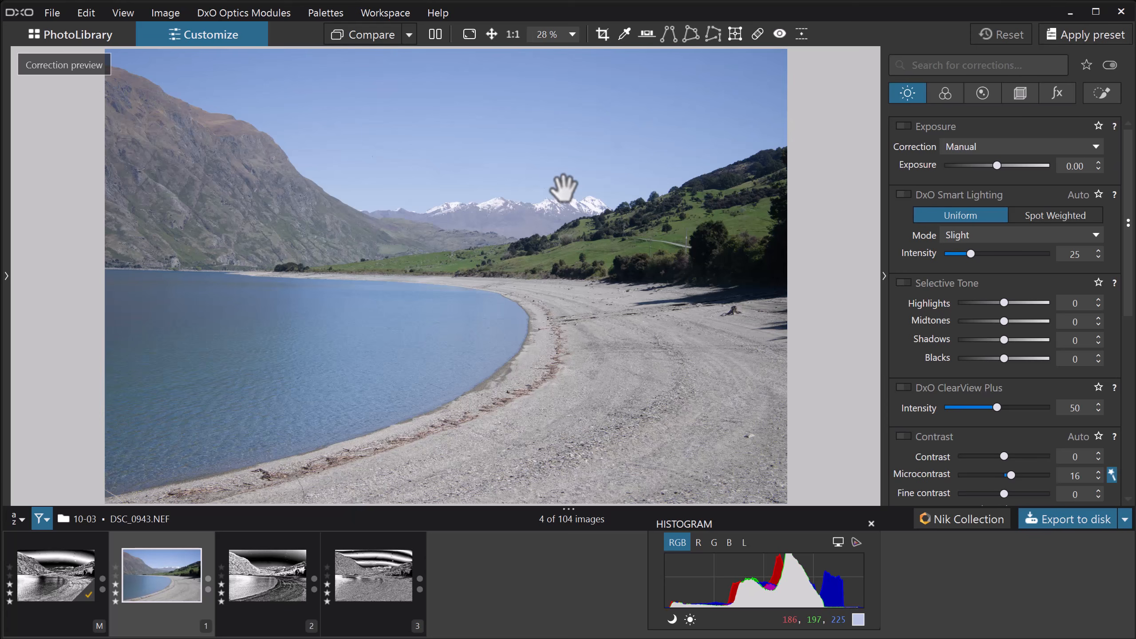
{"action": "left_click", "coordinate": [944, 95]}
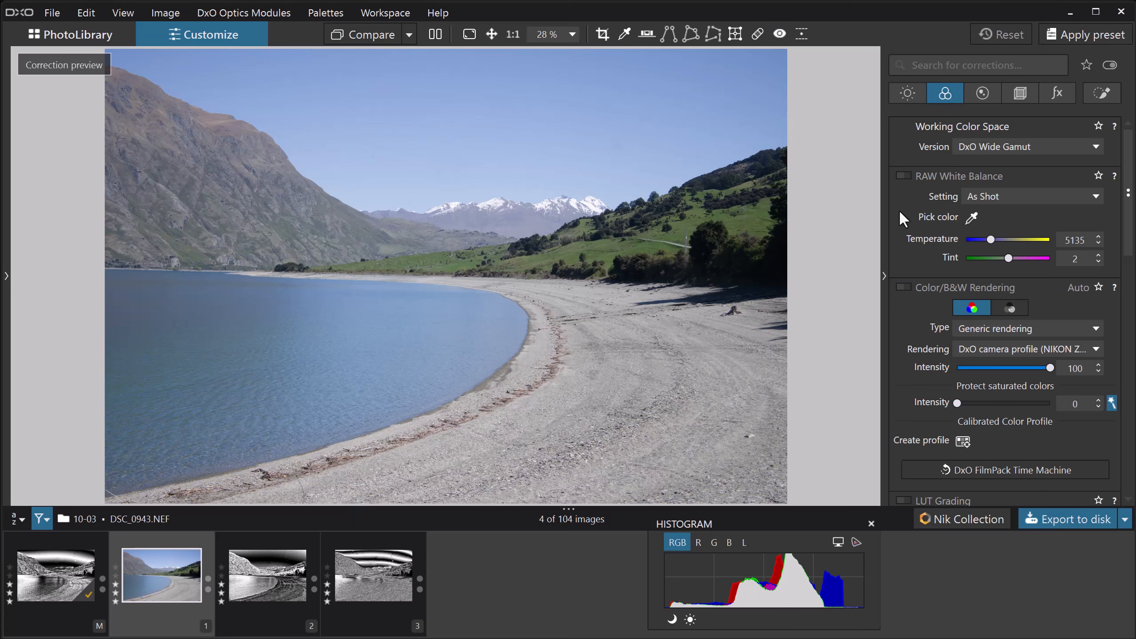
{"action": "left_click", "coordinate": [1014, 303]}
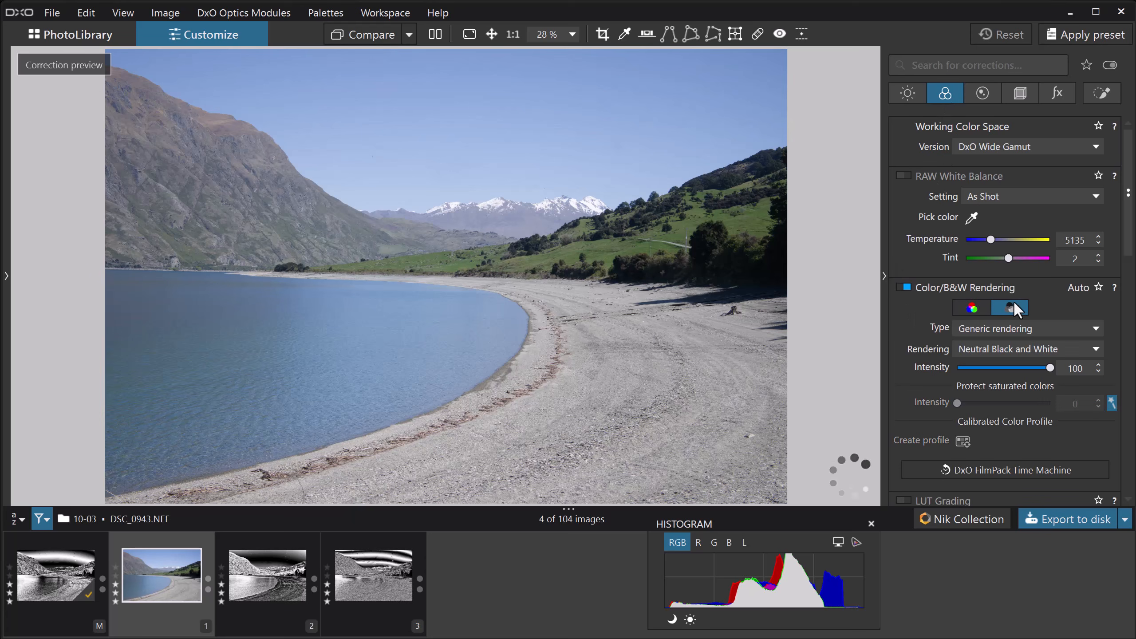
{"action": "left_click", "coordinate": [999, 345]}
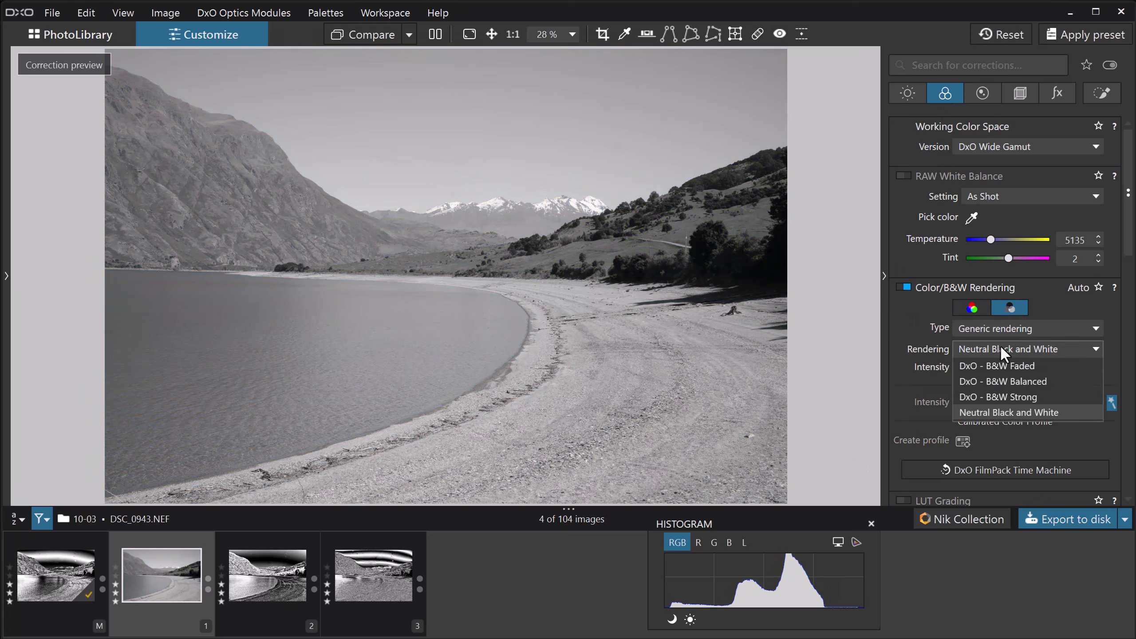
{"action": "left_click", "coordinate": [993, 398]}
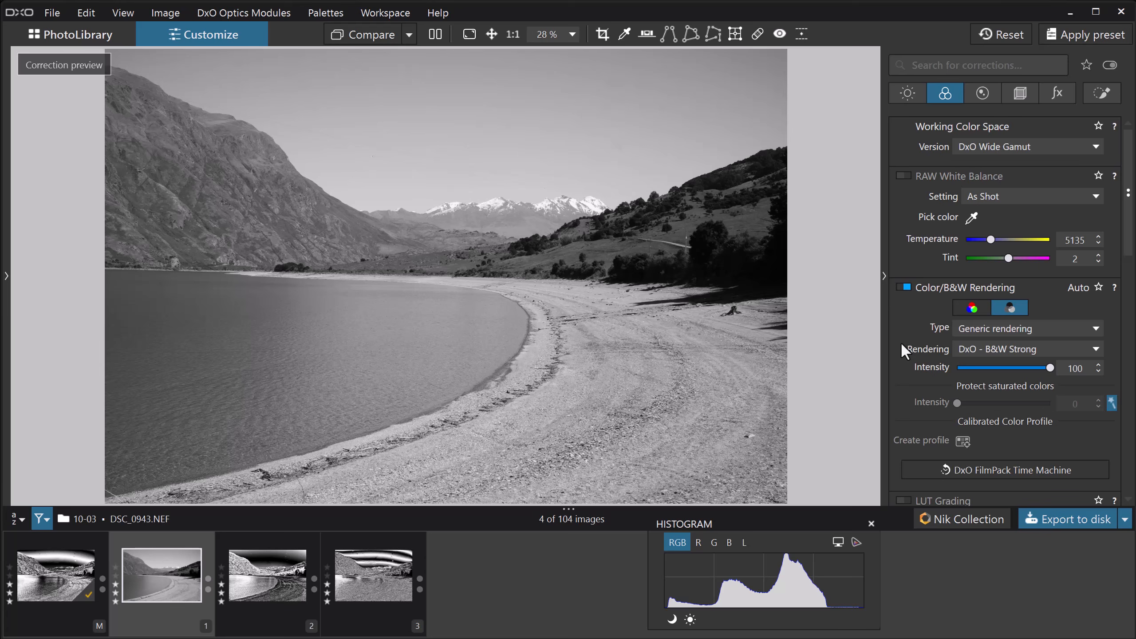
Shape the RGB tone curve into a steep wave, with its quarter point at maximum and its three-quarter point at minimum
{"action": "left_click", "coordinate": [907, 94]}
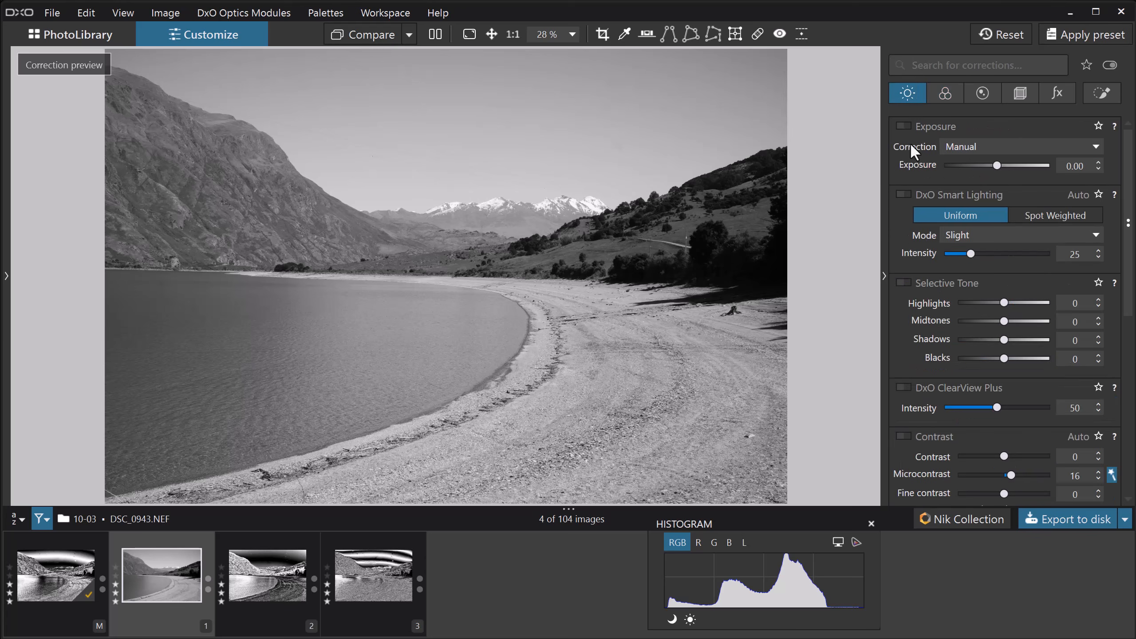
{"action": "scroll", "coordinate": [918, 260], "scroll_direction": "down", "scroll_amount": 8}
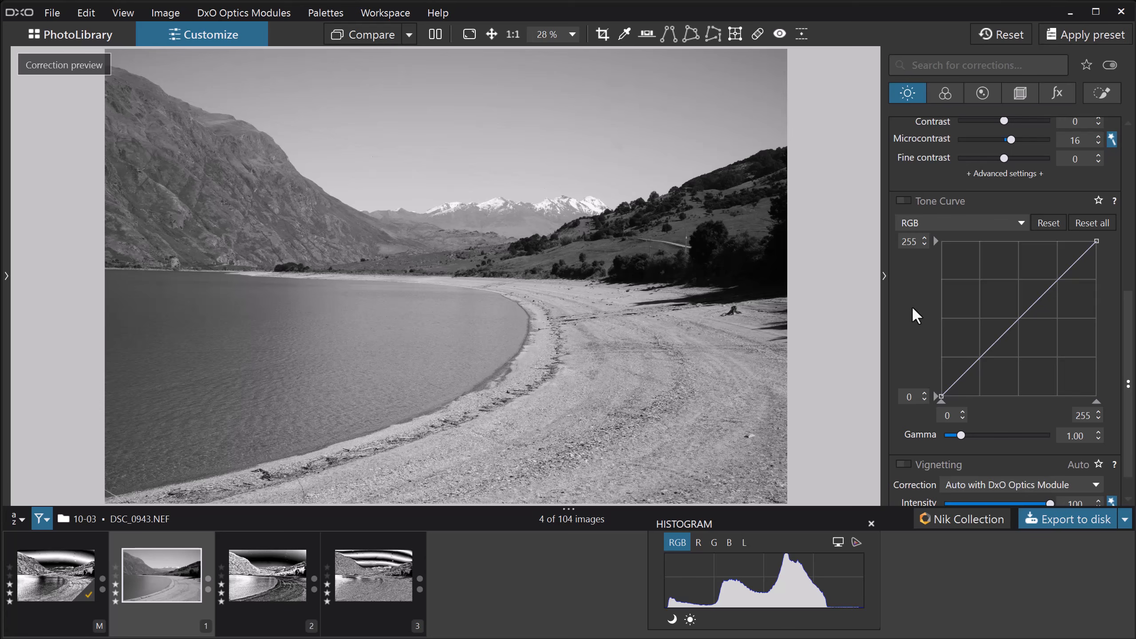
{"action": "left_click_drag", "start_coordinate": [978, 355], "coordinate": [977, 238]}
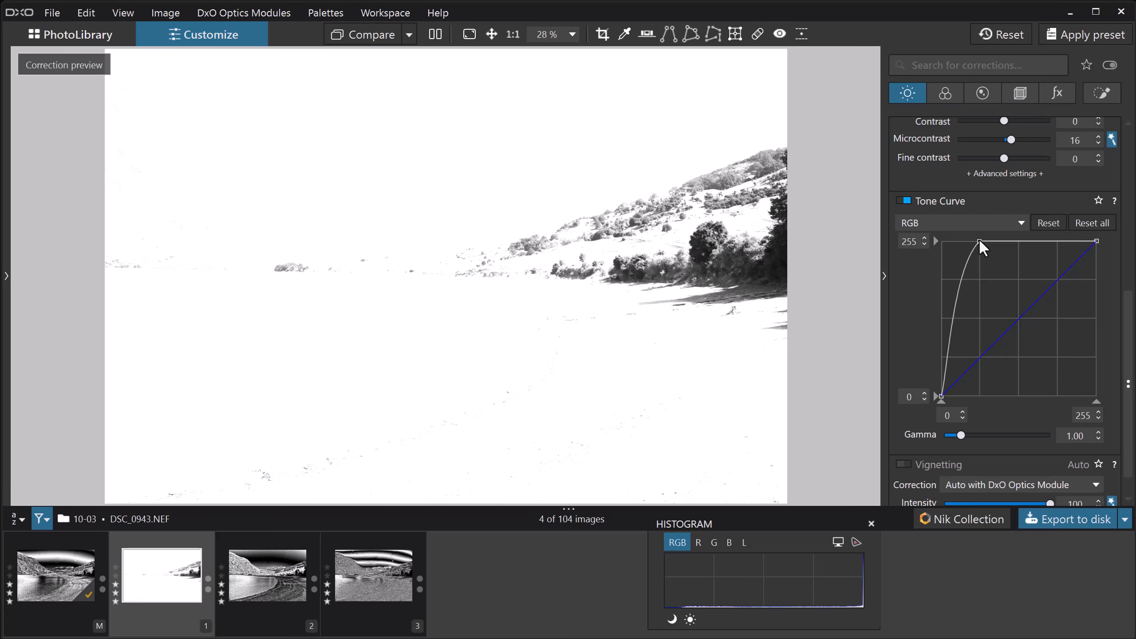
{"action": "left_click", "coordinate": [1057, 242]}
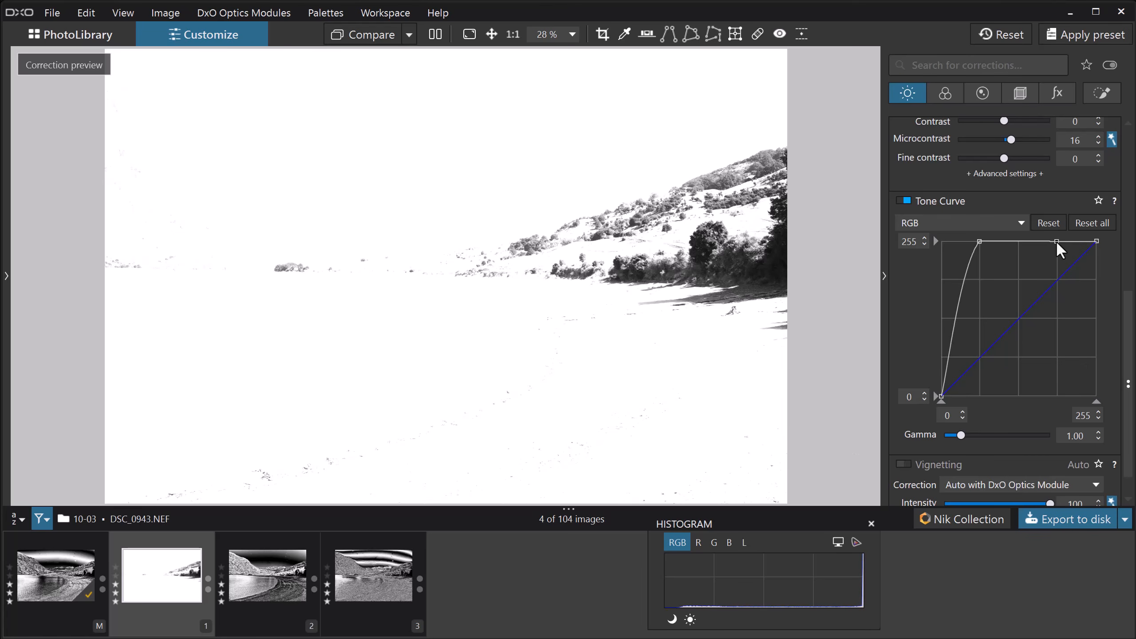
{"action": "left_click_drag", "start_coordinate": [1056, 240], "coordinate": [1055, 395]}
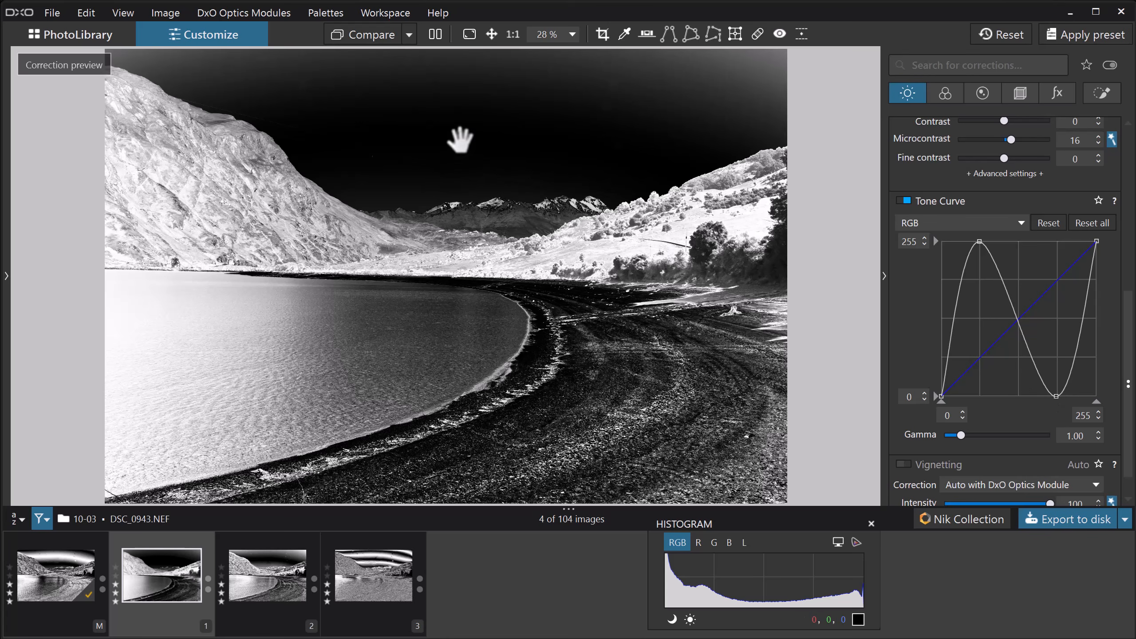
Enable DxO ClearView Plus at intensity 50 and raise Microcontrast to 100 to bring out spots in the sky
{"action": "left_click", "coordinate": [461, 143]}
{"action": "left_click_drag", "start_coordinate": [662, 217], "coordinate": [514, 295]}
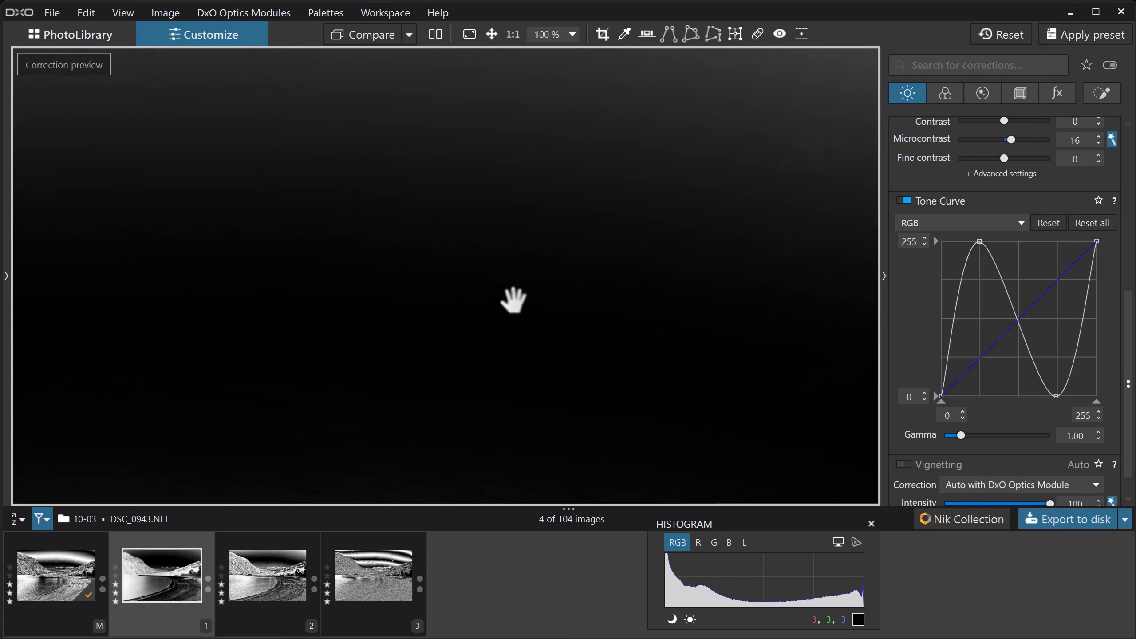
{"action": "left_click_drag", "start_coordinate": [608, 255], "coordinate": [486, 262]}
{"action": "left_click_drag", "start_coordinate": [617, 343], "coordinate": [744, 343]}
{"action": "left_click_drag", "start_coordinate": [449, 268], "coordinate": [619, 270]}
{"action": "mouse_move", "coordinate": [534, 264]}
{"action": "left_mouse_down"}
{"action": "mouse_move", "coordinate": [447, 252]}
{"action": "mouse_move", "coordinate": [505, 250]}
{"action": "left_mouse_up"}
{"action": "scroll", "coordinate": [915, 178], "scroll_direction": "up", "scroll_amount": 3}
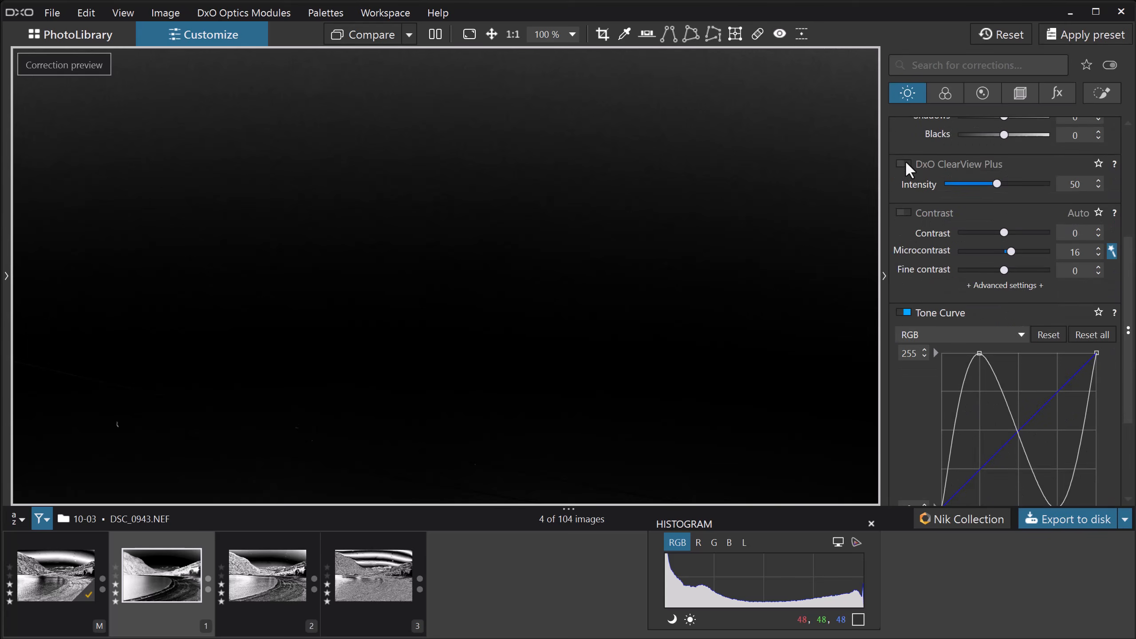
{"action": "left_click", "coordinate": [906, 164]}
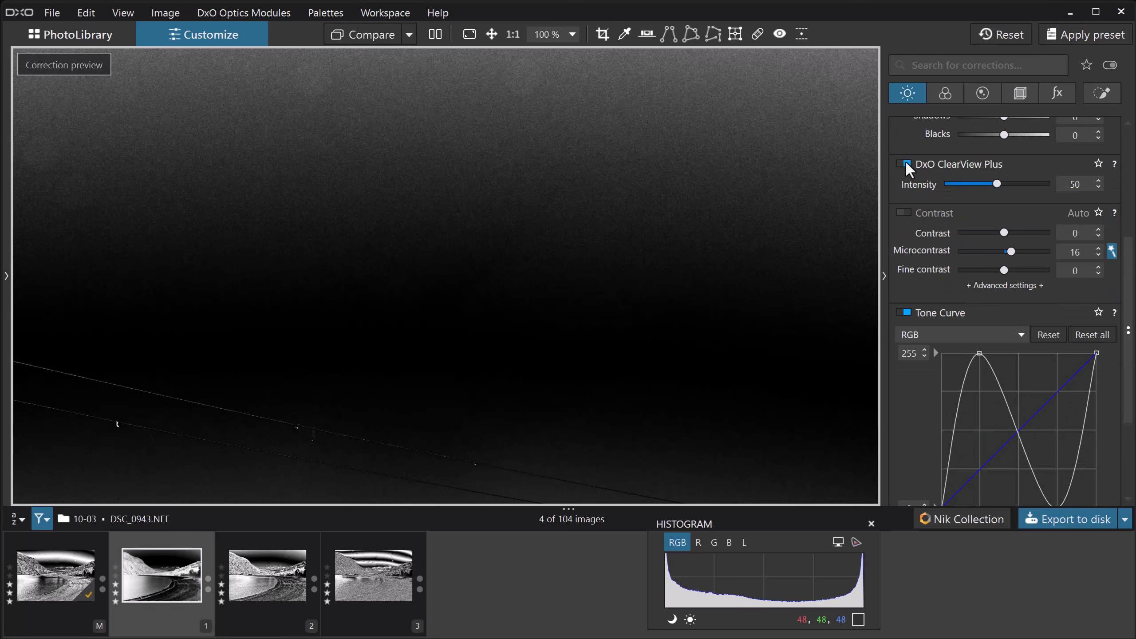
{"action": "left_click", "coordinate": [903, 212]}
{"action": "left_click_drag", "start_coordinate": [1010, 252], "coordinate": [1105, 249]}
Examine the sky and ridgeline for dust spots at 100% and 50% zoom
{"action": "left_click_drag", "start_coordinate": [607, 256], "coordinate": [420, 287]}
{"action": "left_click_drag", "start_coordinate": [745, 403], "coordinate": [644, 239]}
{"action": "left_click_drag", "start_coordinate": [507, 283], "coordinate": [654, 242]}
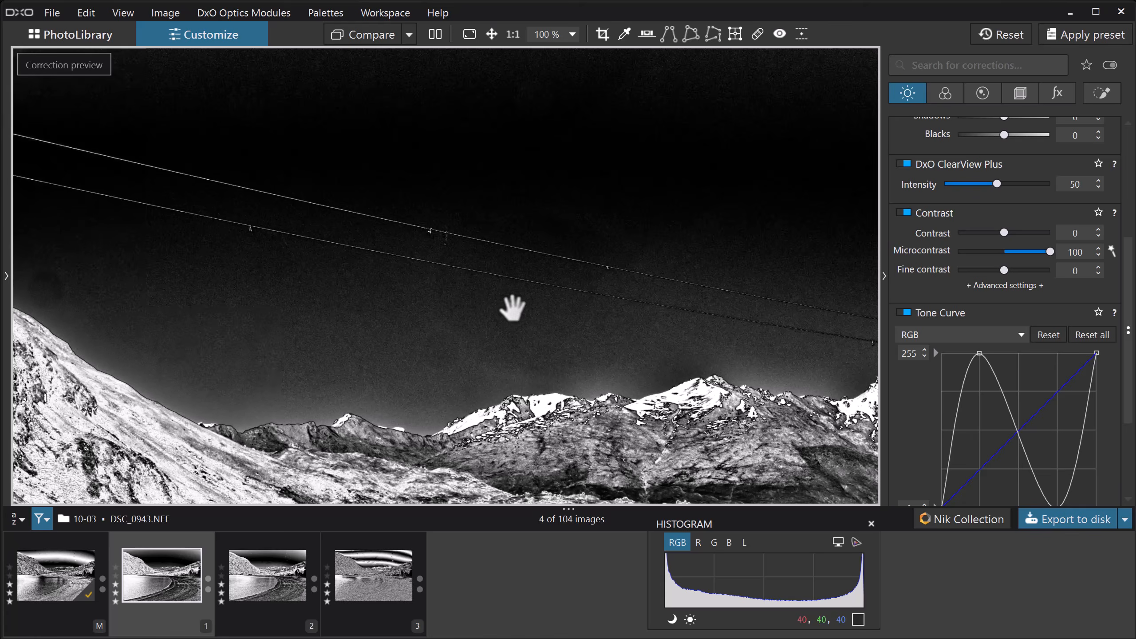
{"action": "left_click_drag", "start_coordinate": [444, 396], "coordinate": [527, 332]}
{"action": "left_click_drag", "start_coordinate": [195, 85], "coordinate": [532, 357]}
{"action": "left_click_drag", "start_coordinate": [662, 313], "coordinate": [464, 316]}
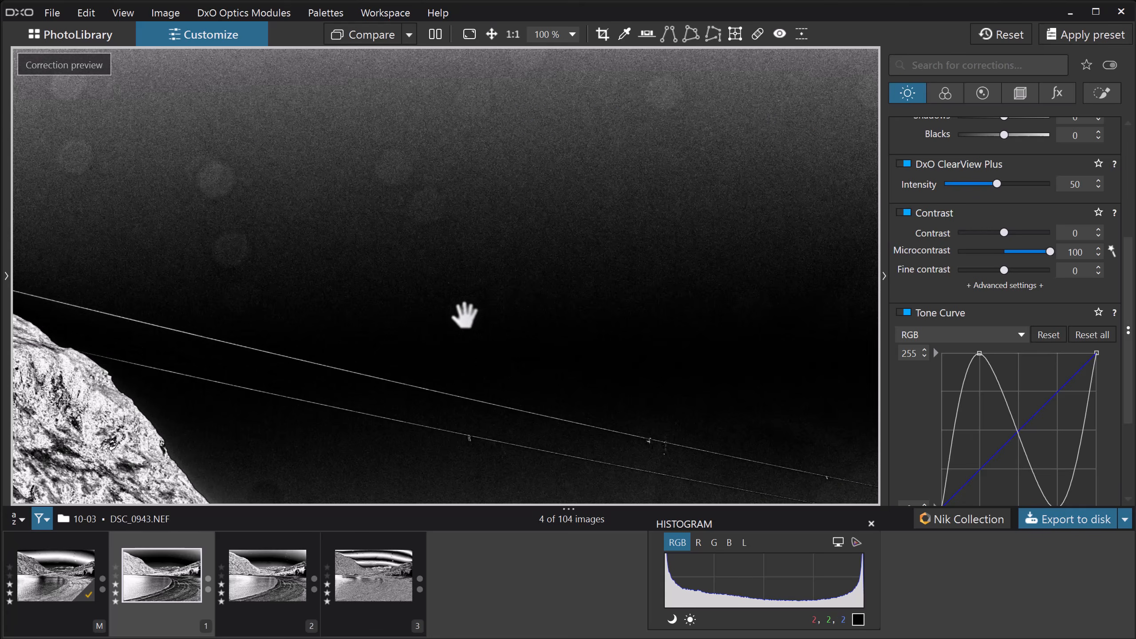
{"action": "left_click", "coordinate": [530, 288]}
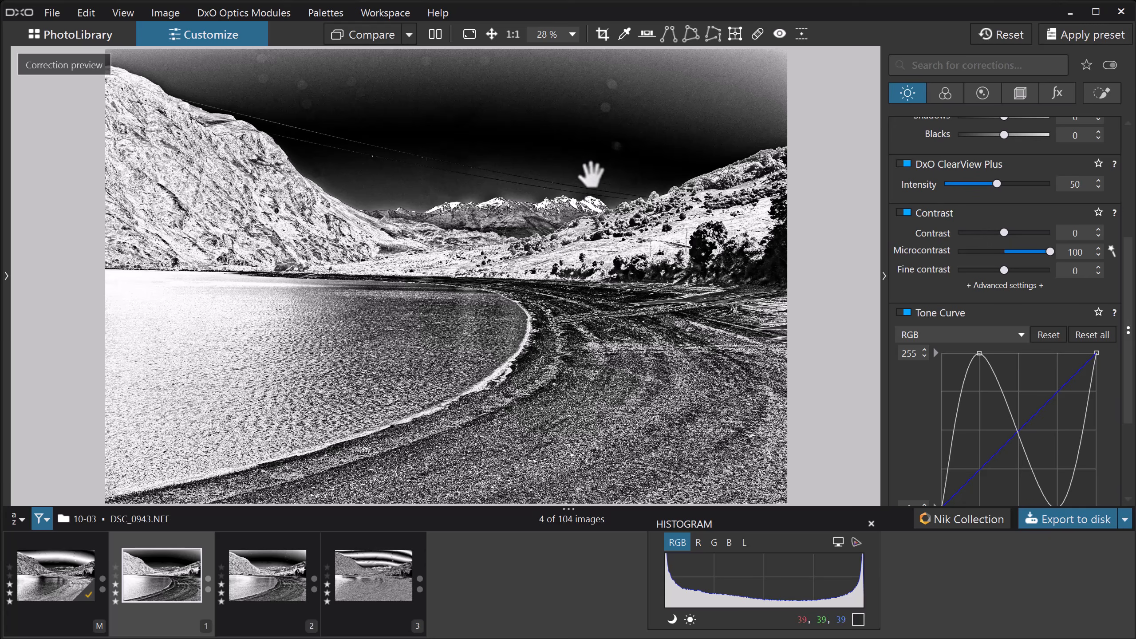
{"action": "left_click", "coordinate": [573, 35]}
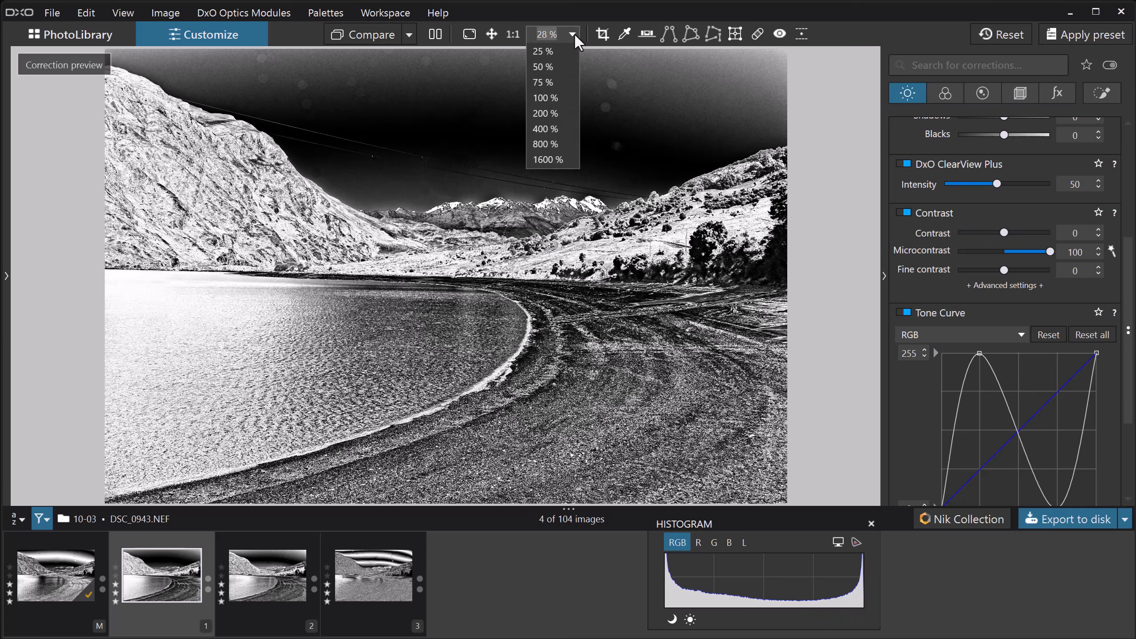
{"action": "left_click", "coordinate": [551, 65]}
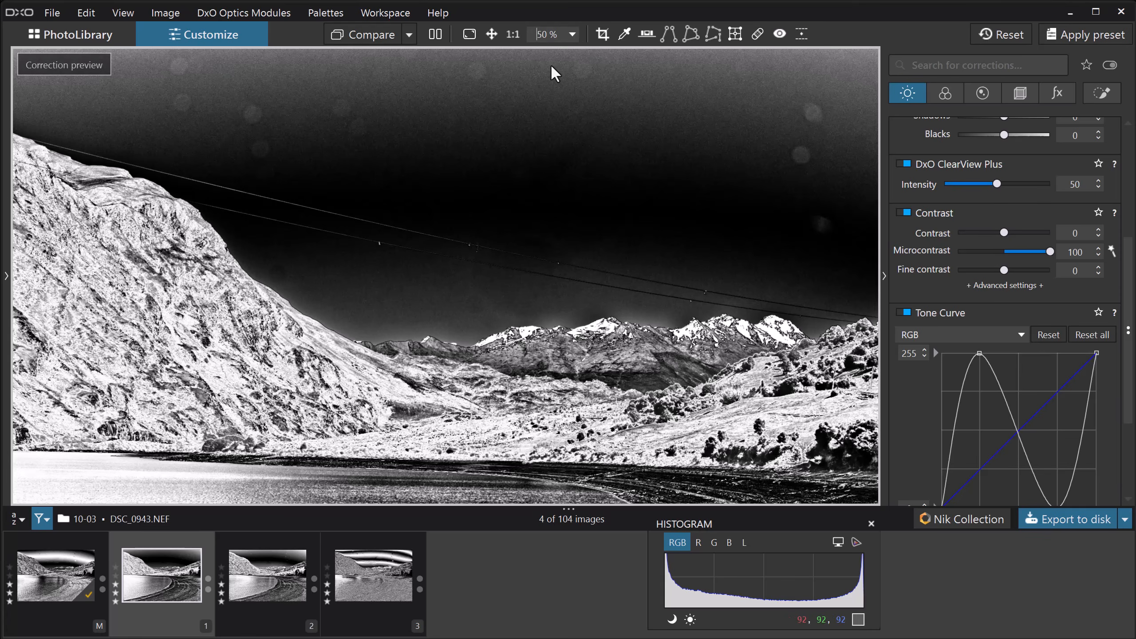
{"action": "left_click_drag", "start_coordinate": [648, 279], "coordinate": [645, 381]}
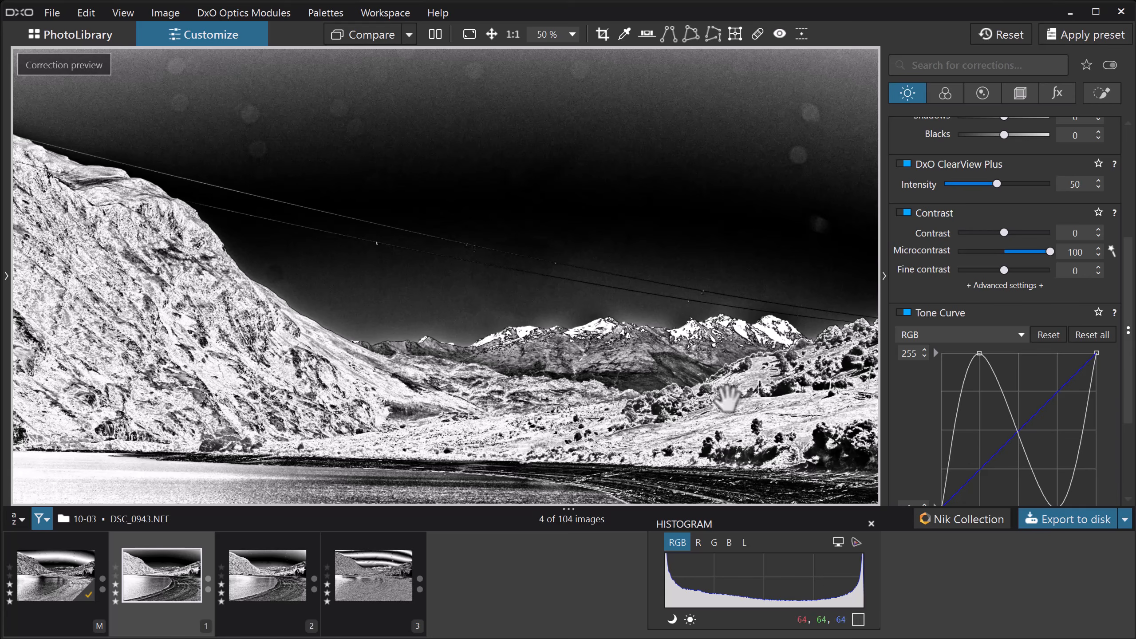
Try exposure values of -1.14 and 0.34 to shift the sky's tones, and reset the exposure to 0
{"action": "left_click_drag", "start_coordinate": [1128, 376], "coordinate": [1114, 247]}
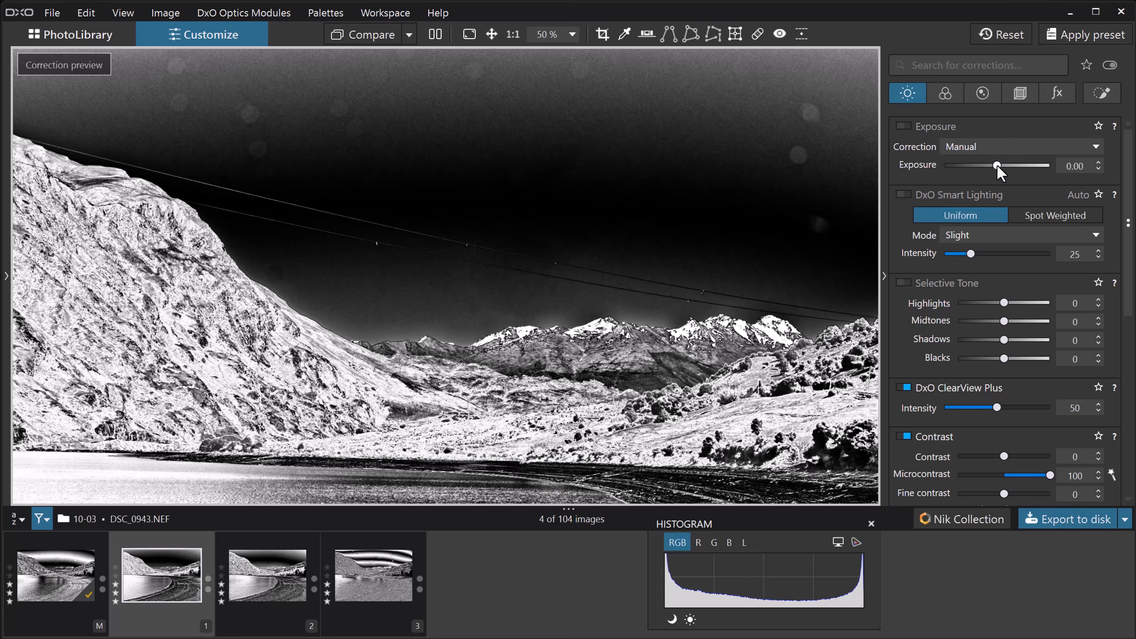
{"action": "left_click_drag", "start_coordinate": [997, 165], "coordinate": [981, 166]}
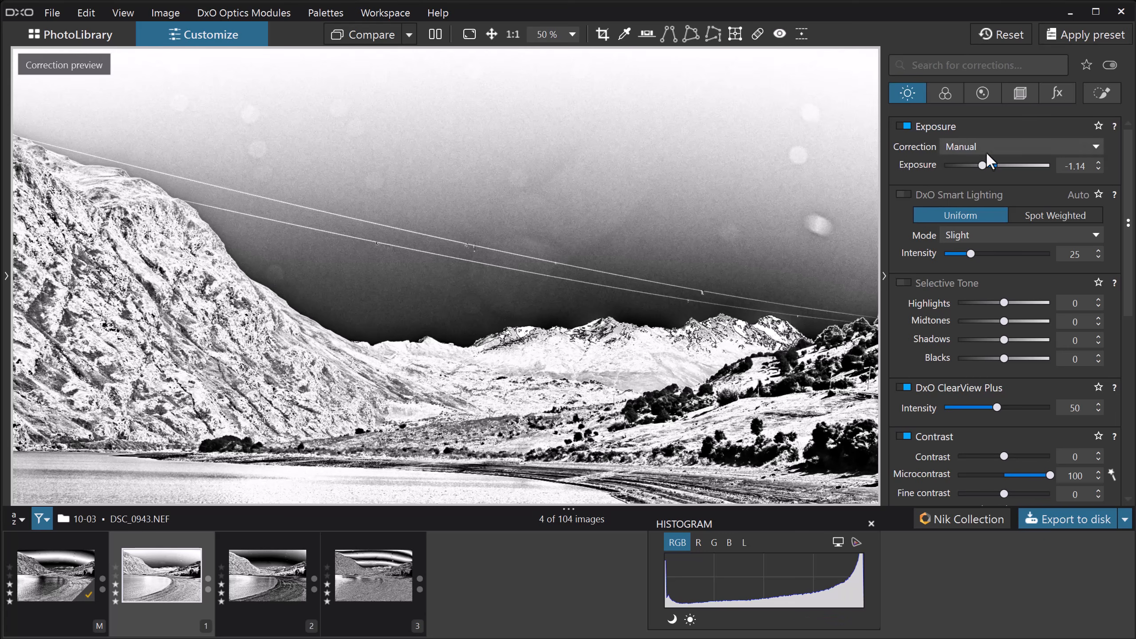
{"action": "left_click_drag", "start_coordinate": [979, 164], "coordinate": [1002, 166]}
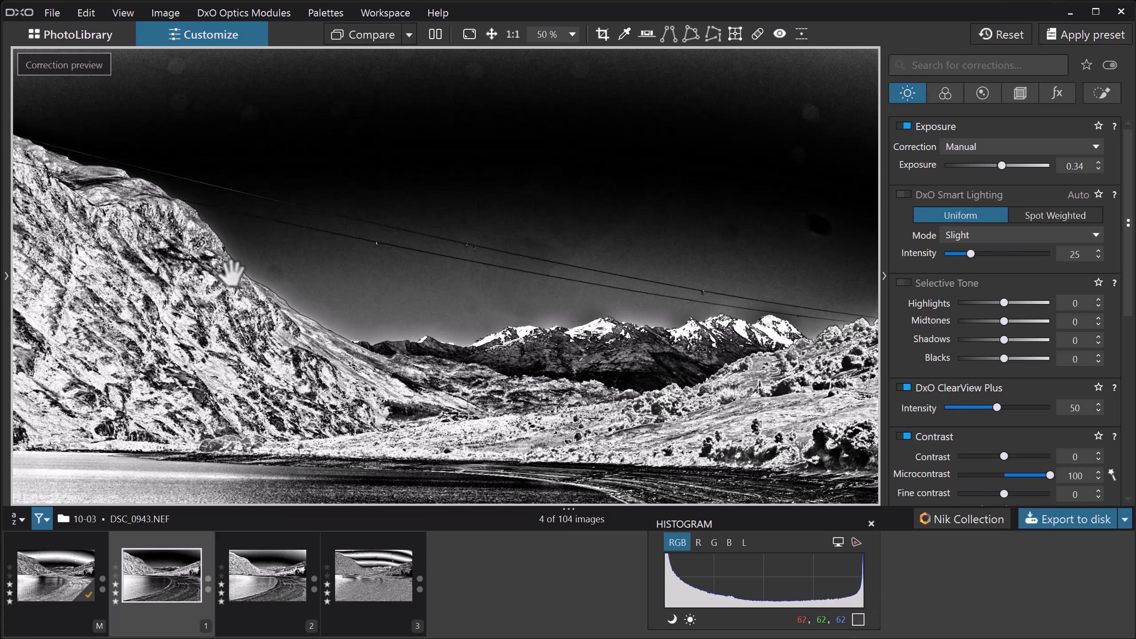
{"action": "left_click_drag", "start_coordinate": [1002, 165], "coordinate": [1009, 165]}
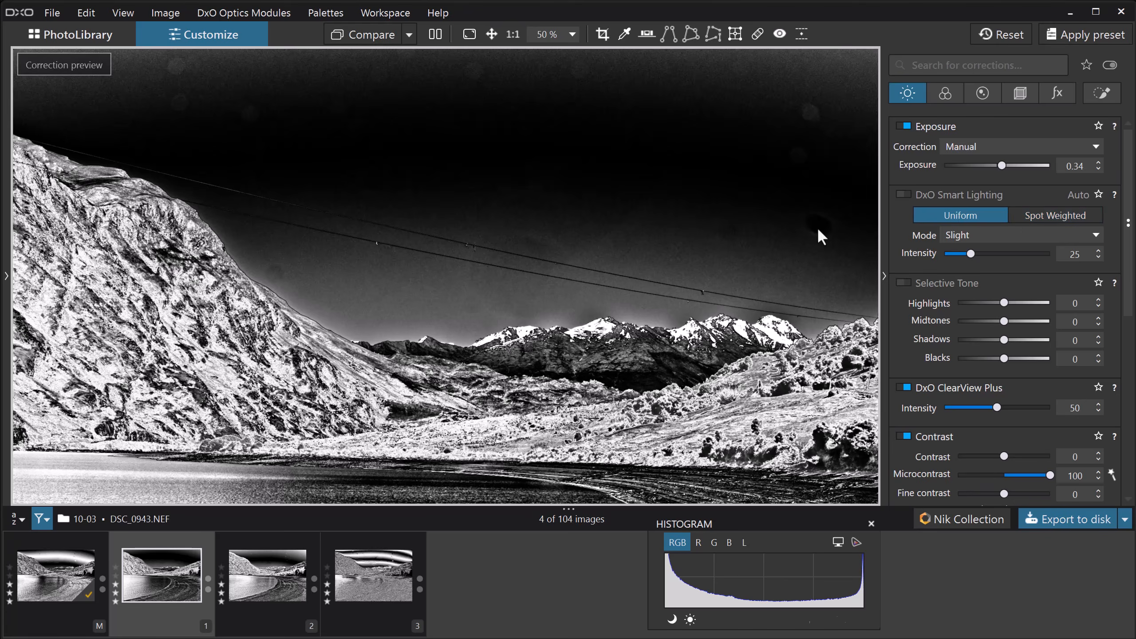
{"action": "double_click", "coordinate": [1005, 165]}
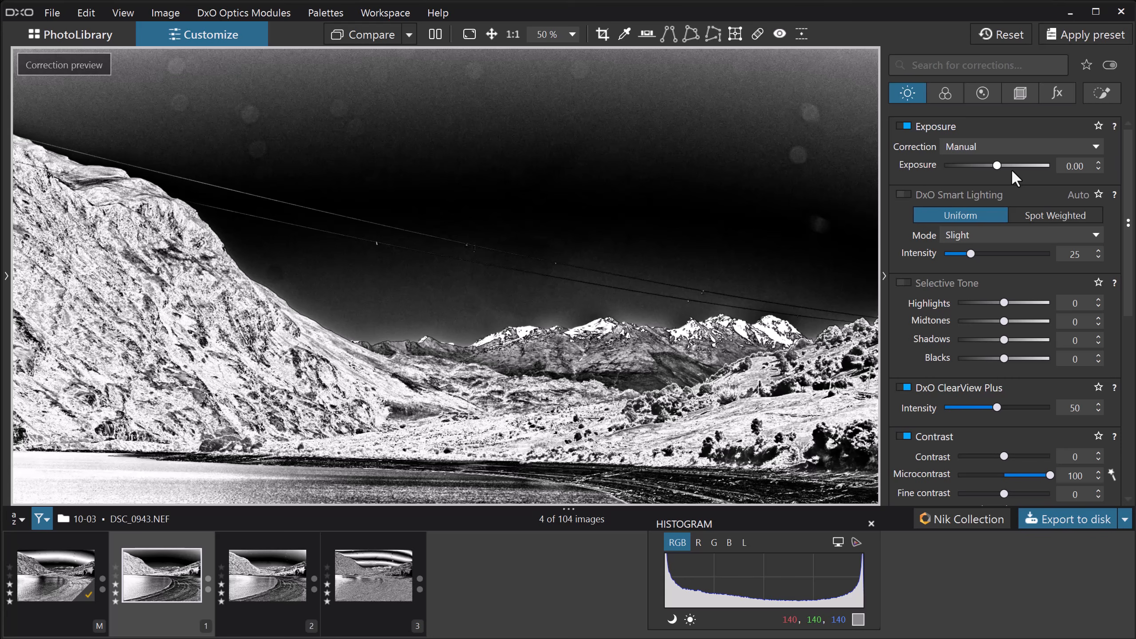
Remove the sky's dust spots with the Repair brush, varying the exposure between 0.57 and 0.14 to reveal remaining ones
{"action": "left_click", "coordinate": [757, 34]}
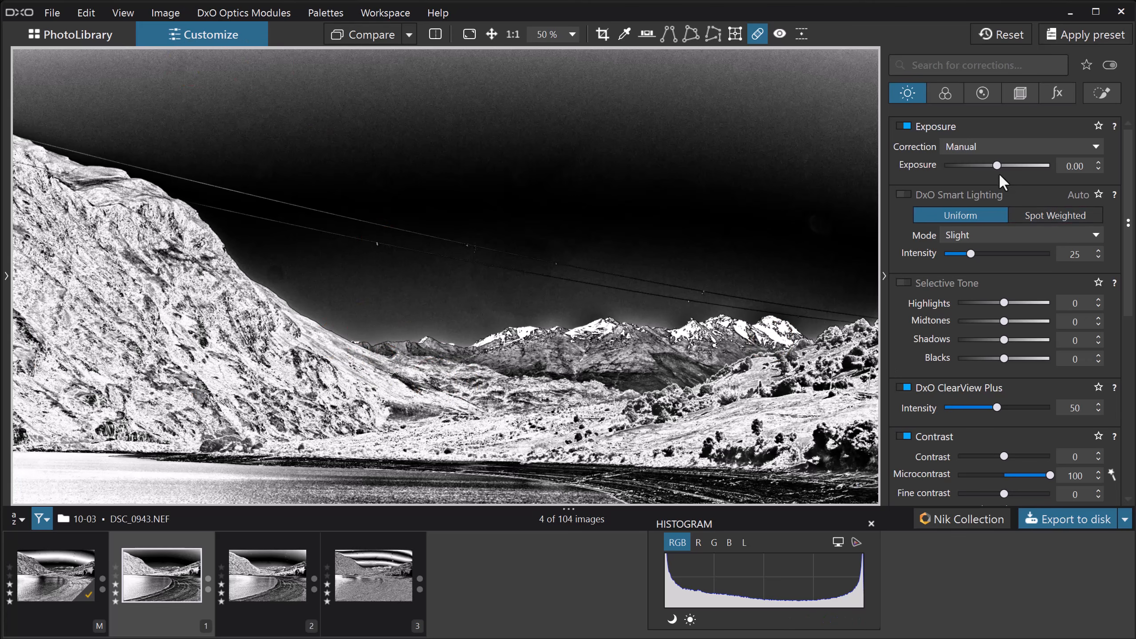
{"action": "left_click_drag", "start_coordinate": [998, 166], "coordinate": [1006, 165]}
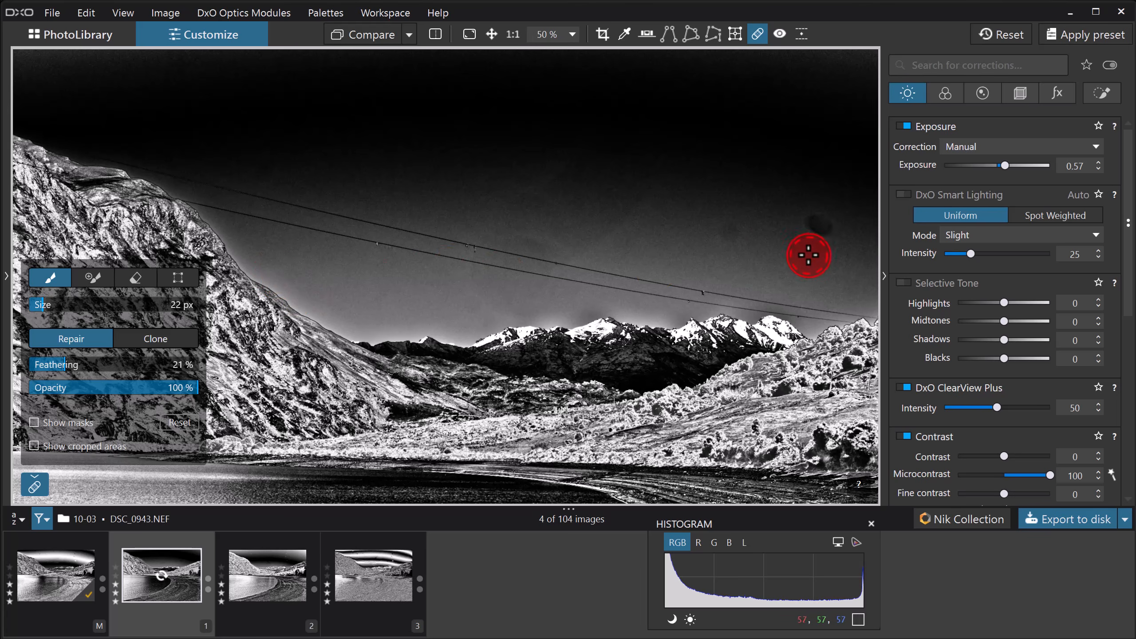
{"action": "left_click", "coordinate": [816, 220]}
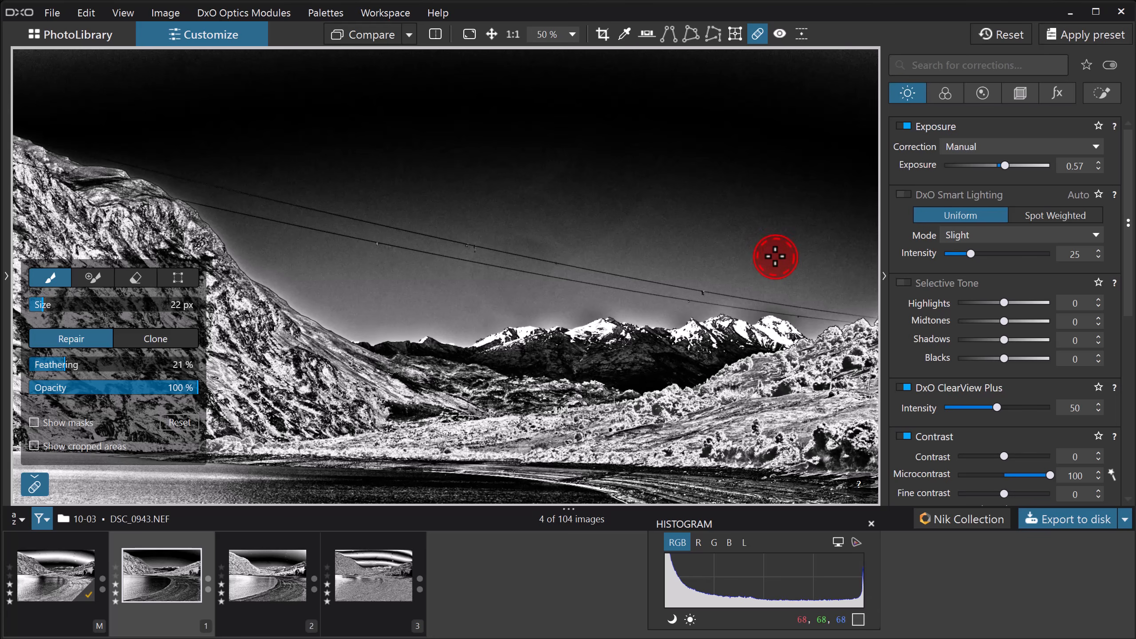
{"action": "left_click_drag", "start_coordinate": [1002, 164], "coordinate": [999, 165]}
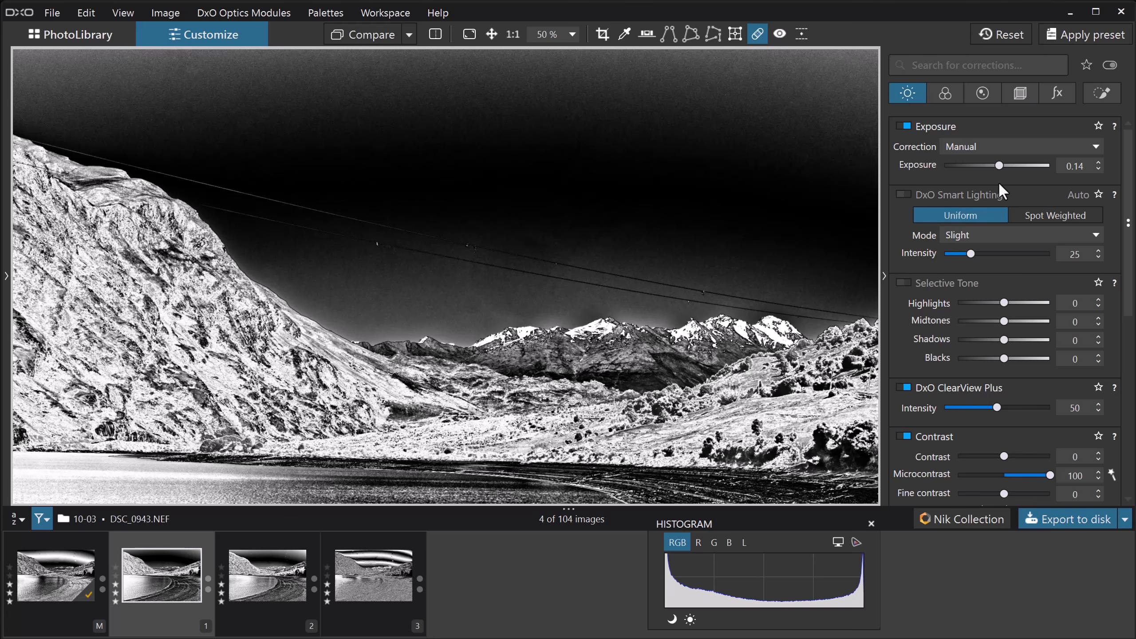
Turn off the DxO ClearView Plus, Contrast and Tone Curve corrections and switch the photo's rendering back to color
{"action": "left_click", "coordinate": [904, 386]}
{"action": "left_click", "coordinate": [902, 435]}
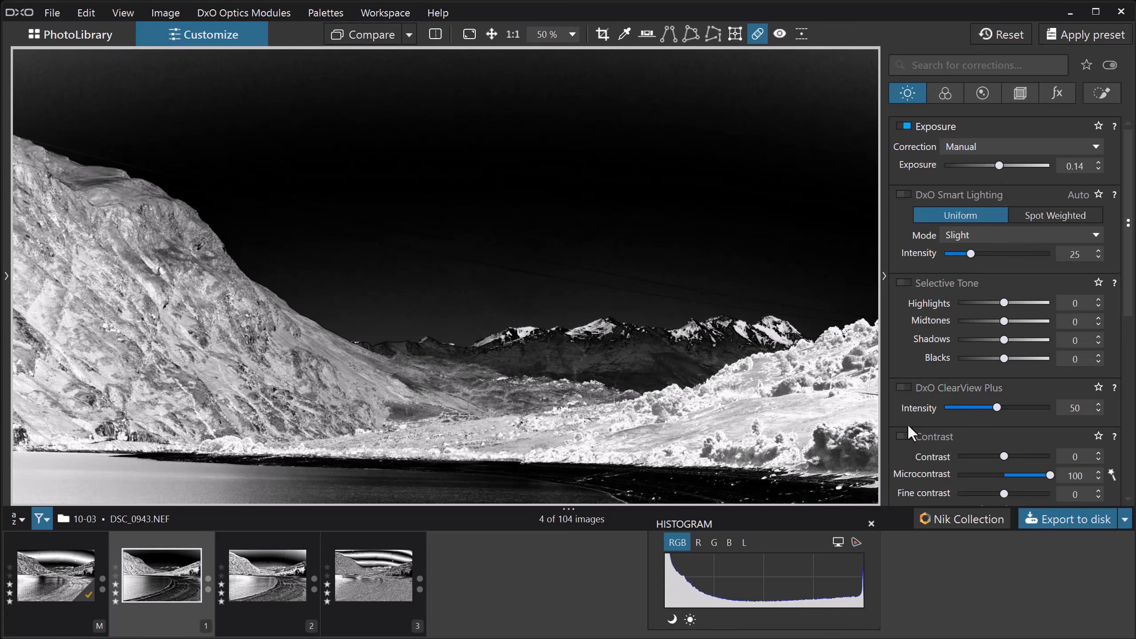
{"action": "scroll", "coordinate": [916, 420], "scroll_direction": "down", "scroll_amount": 5}
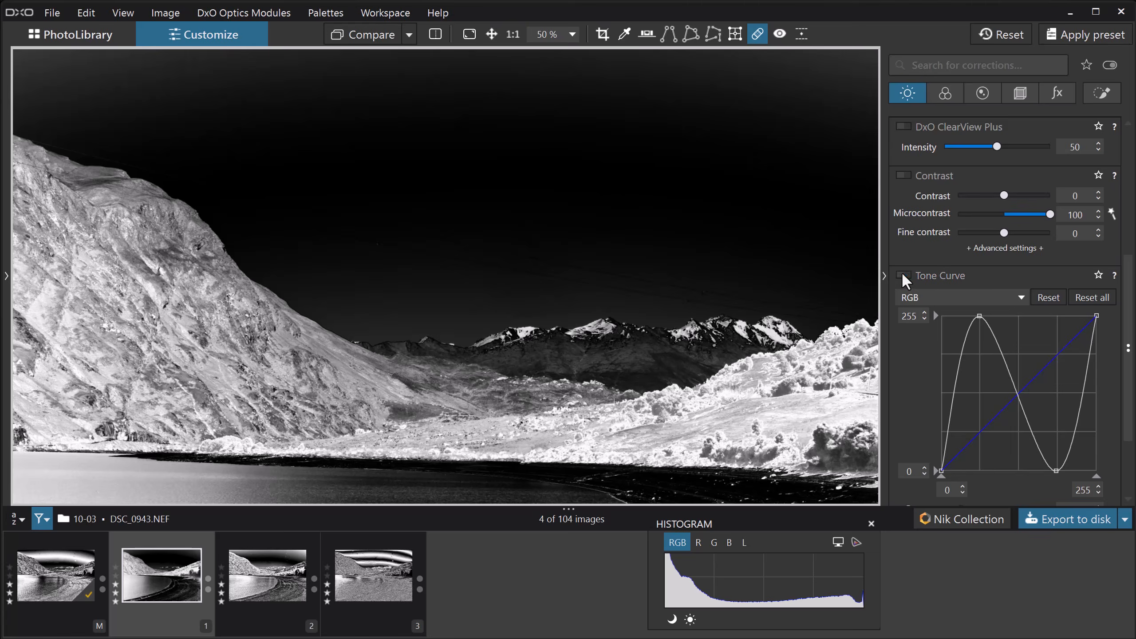
{"action": "left_click", "coordinate": [902, 275]}
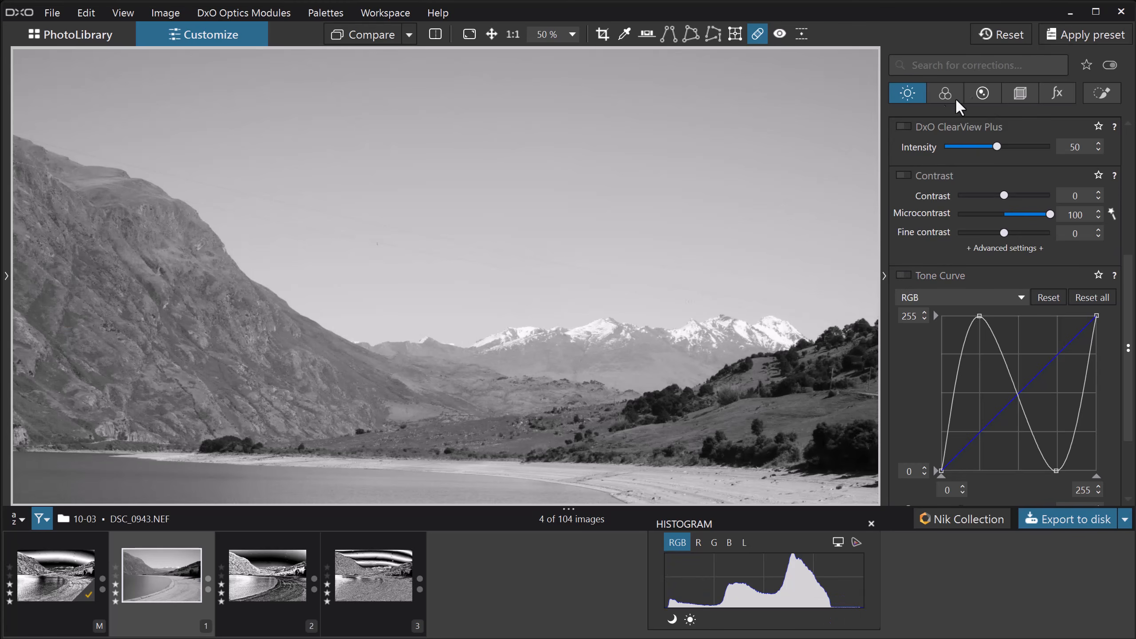
{"action": "left_click", "coordinate": [942, 92]}
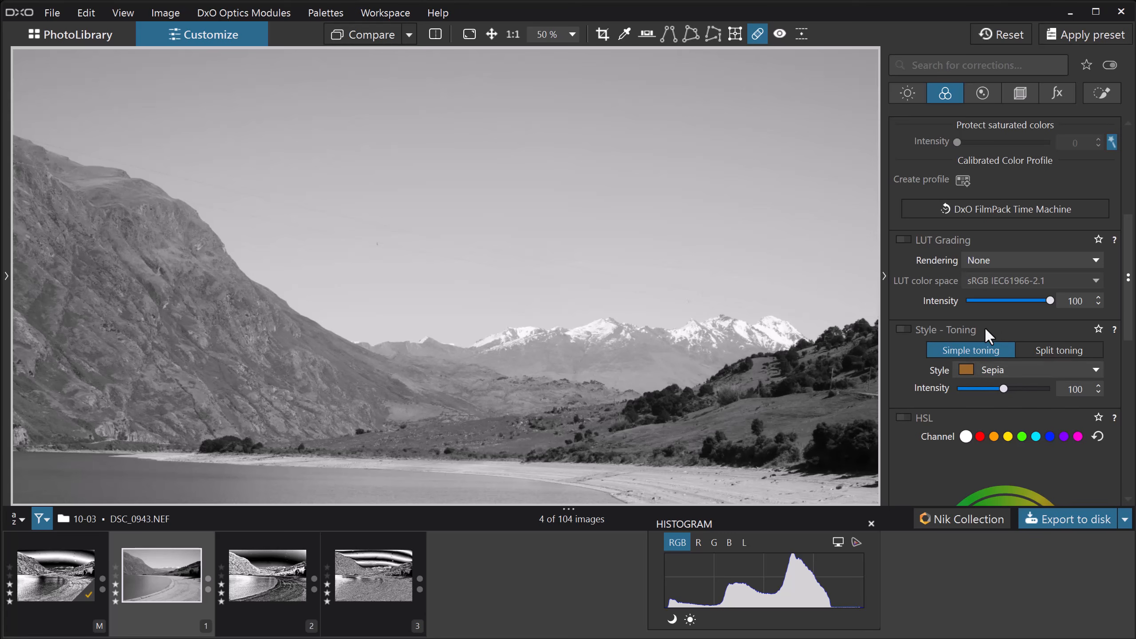
{"action": "scroll", "coordinate": [979, 311], "scroll_direction": "up", "scroll_amount": 5}
{"action": "left_click", "coordinate": [969, 305]}
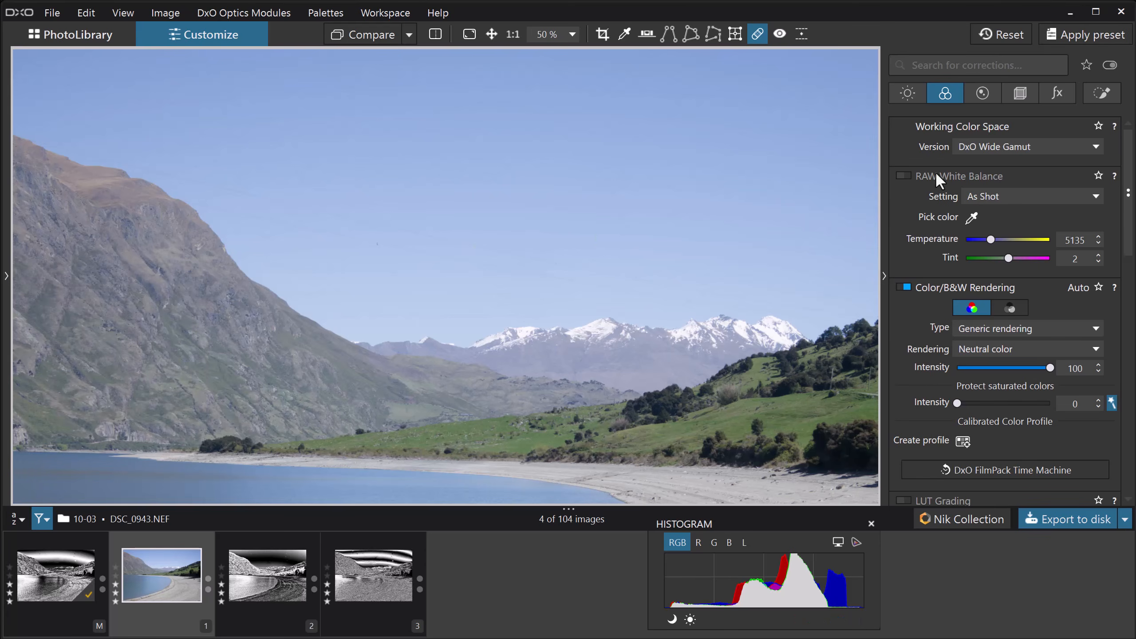
Compare the tone curves of the master image and virtual copies 1, 2 and 3 and their effect on the sky
{"action": "left_click", "coordinate": [905, 92]}
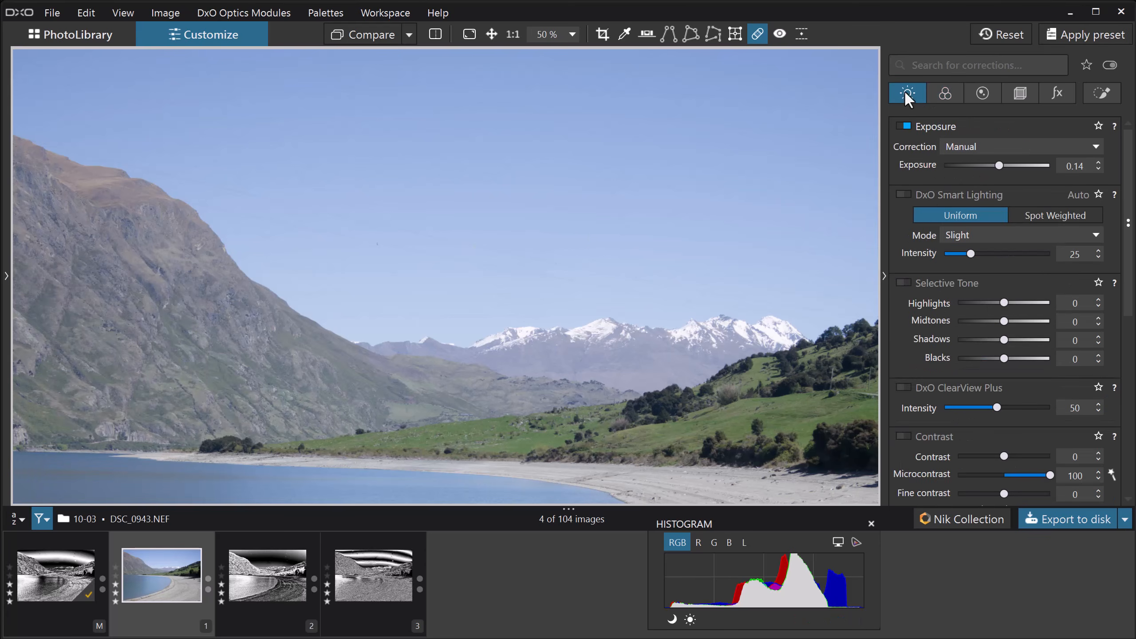
{"action": "scroll", "coordinate": [943, 314], "scroll_direction": "down", "scroll_amount": 8}
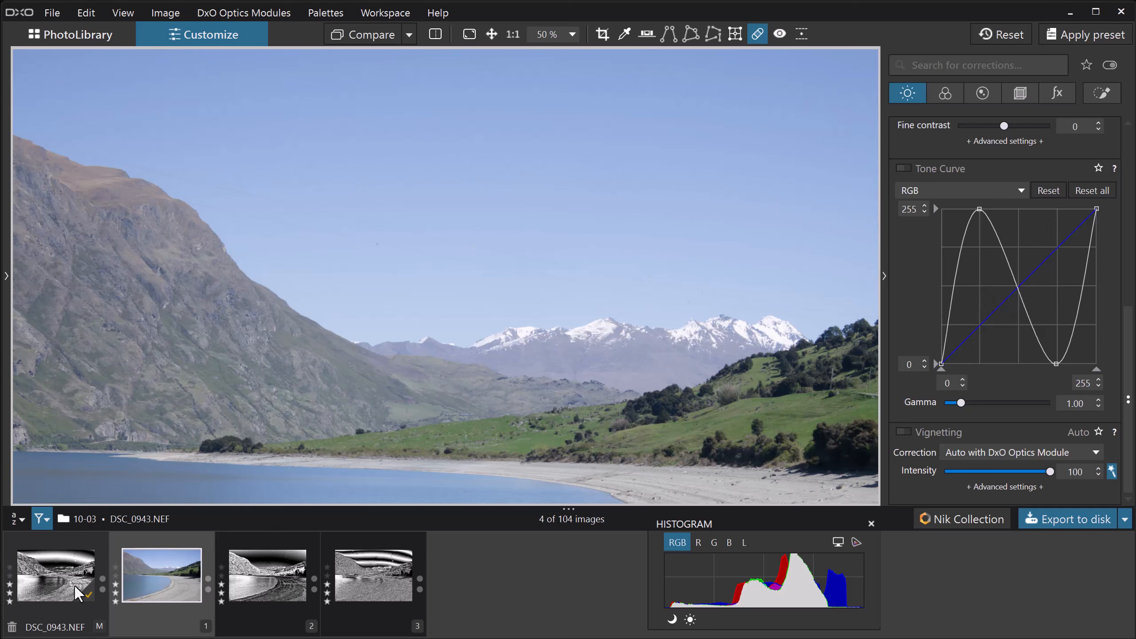
{"action": "left_click", "coordinate": [46, 581]}
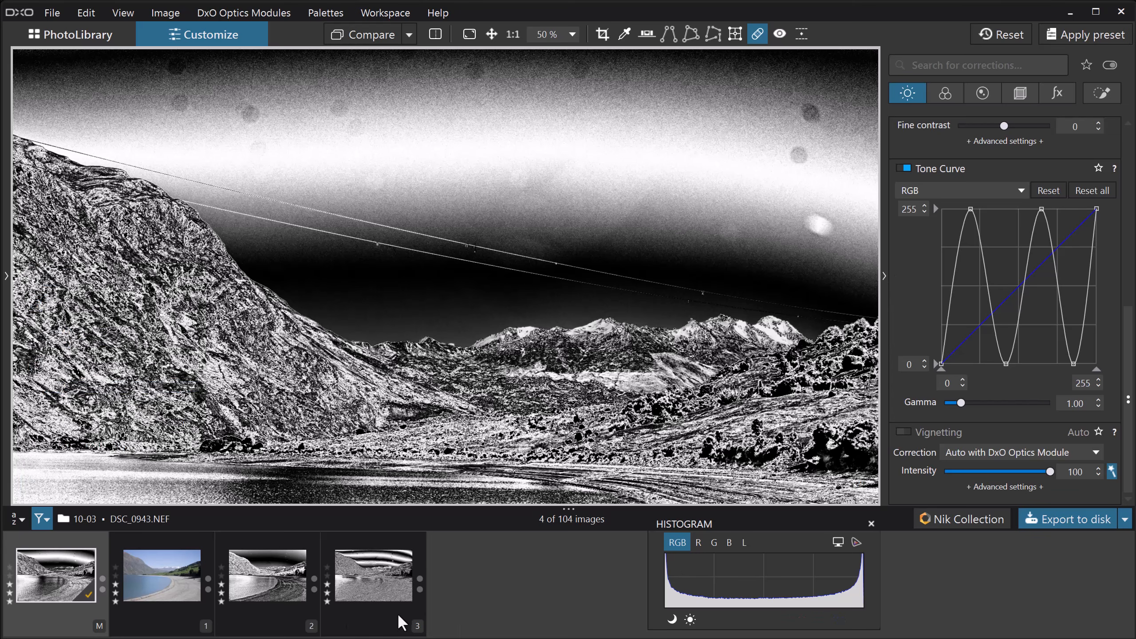
{"action": "left_click", "coordinate": [268, 579]}
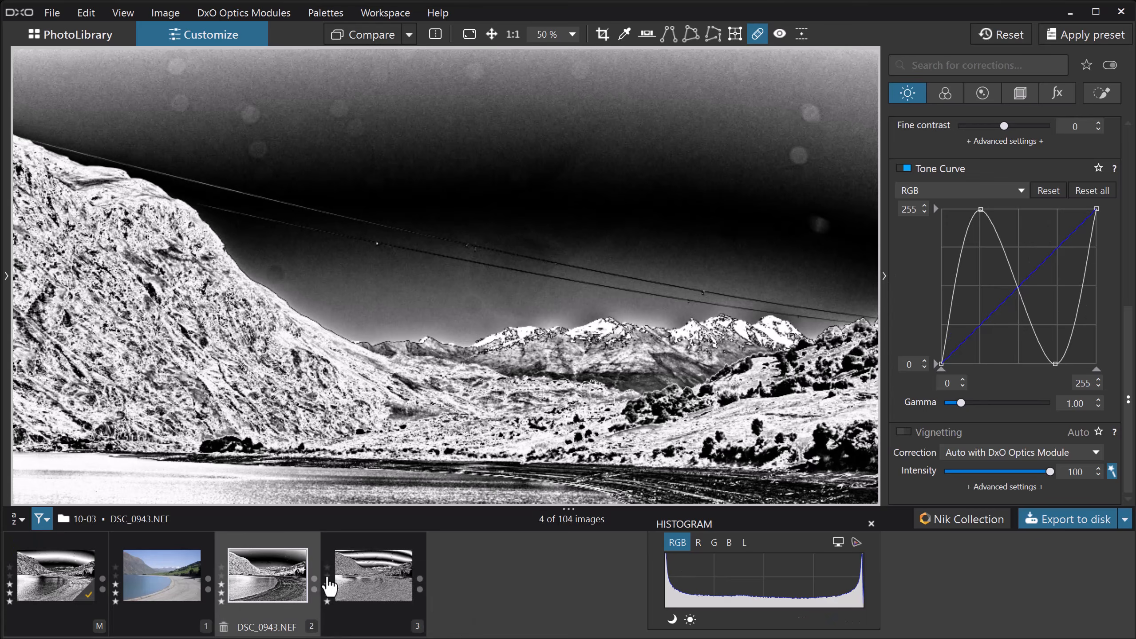
{"action": "left_click", "coordinate": [360, 575]}
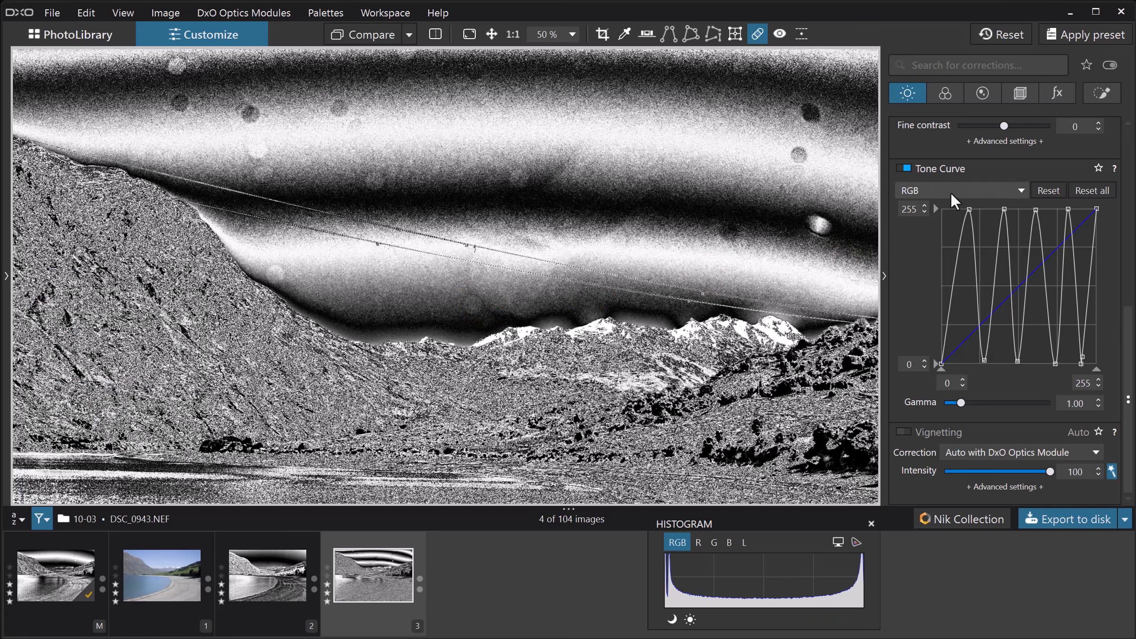
Set the exposure of virtual copy 3 to -0.46 and keep its tone curve on the RGB channel
{"action": "scroll", "coordinate": [950, 192], "scroll_direction": "up", "scroll_amount": 6}
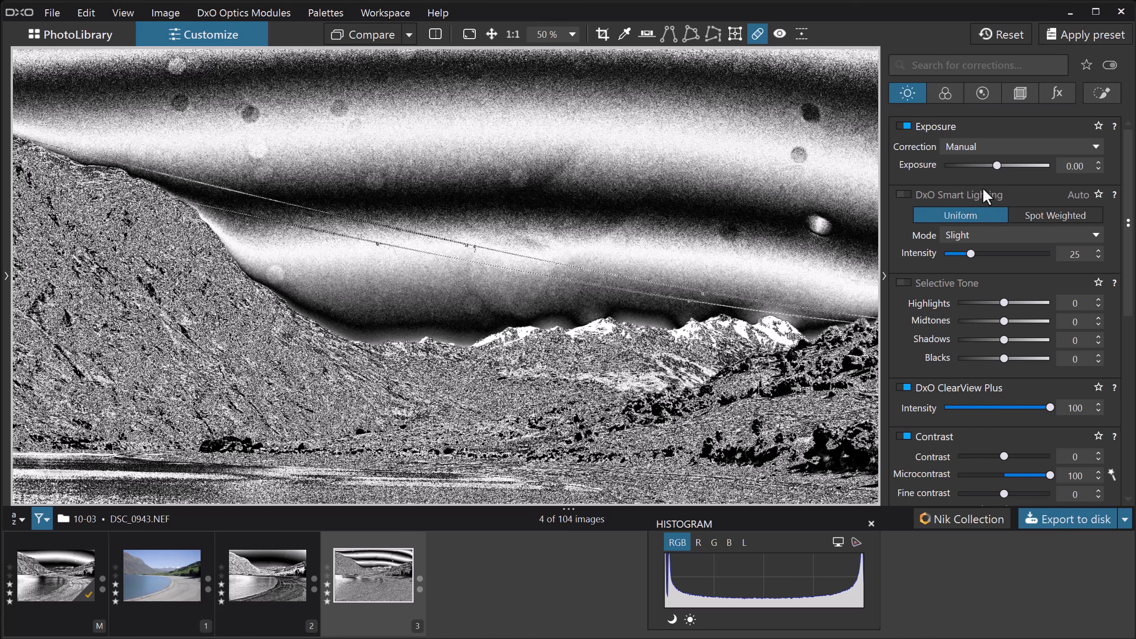
{"action": "left_click_drag", "start_coordinate": [996, 166], "coordinate": [990, 168]}
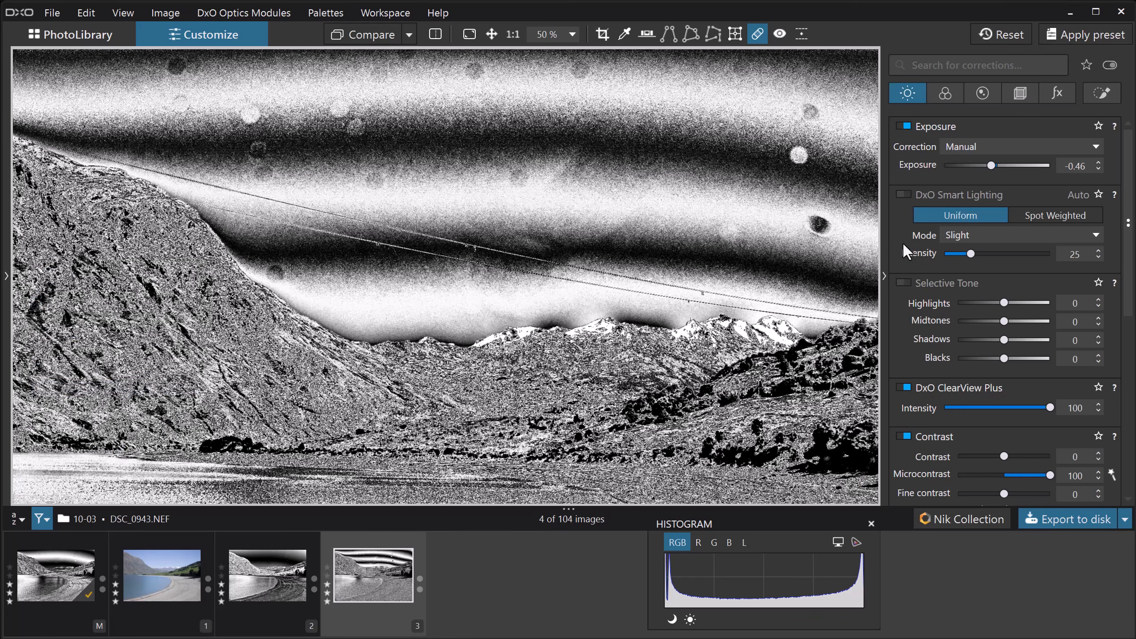
{"action": "scroll", "coordinate": [902, 244], "scroll_direction": "down", "scroll_amount": 10}
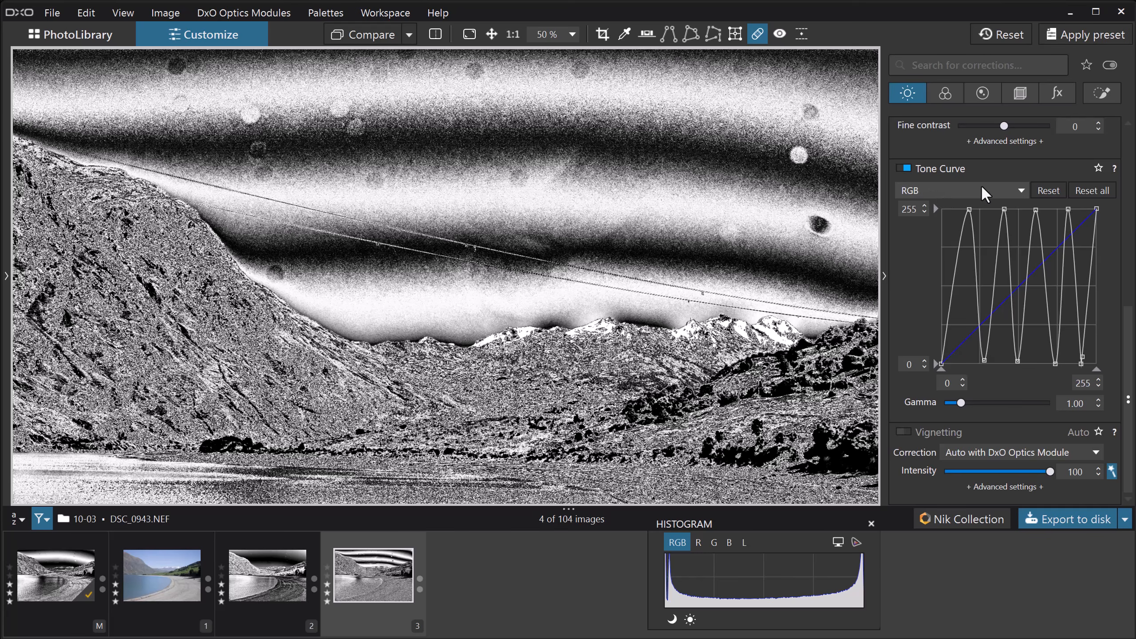
{"action": "left_click", "coordinate": [1020, 193]}
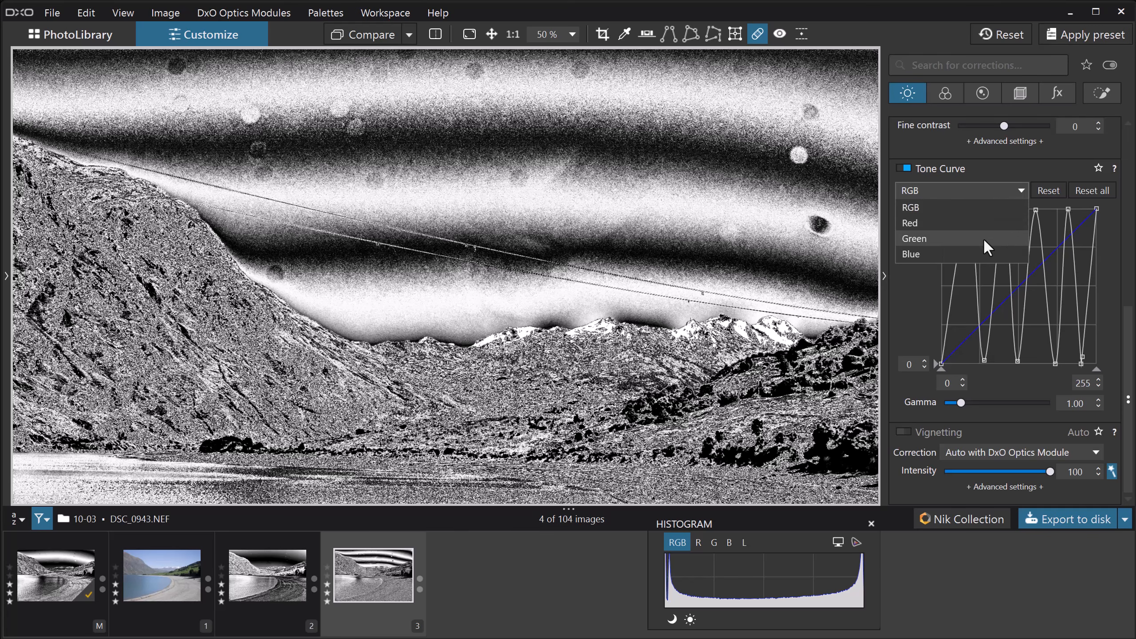
{"action": "left_click", "coordinate": [983, 207]}
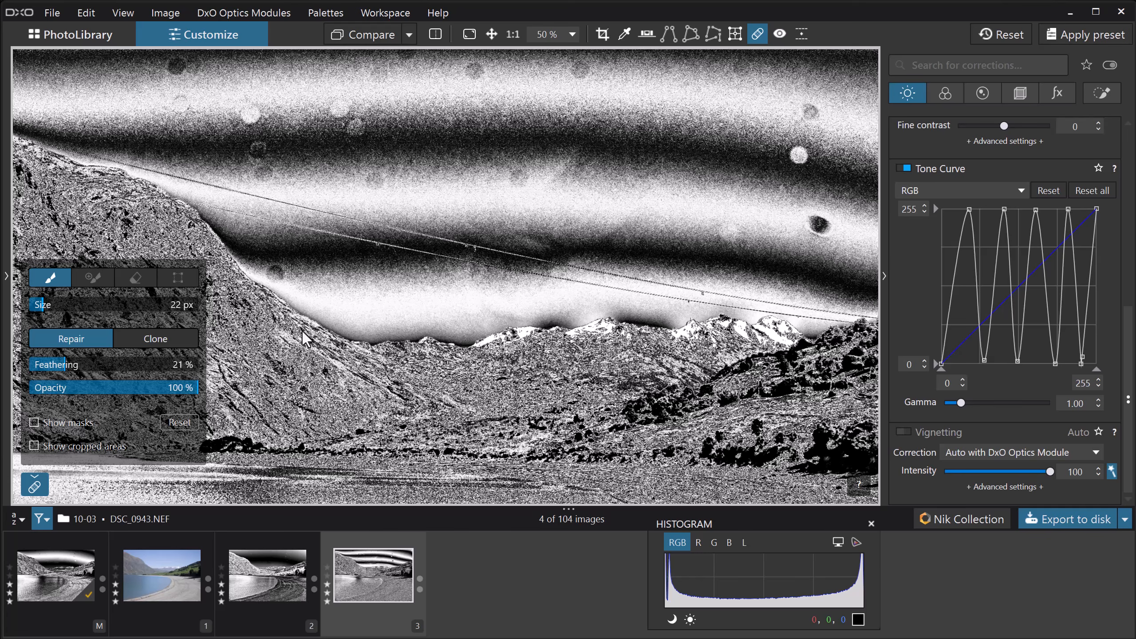
{"action": "key", "text": "Escape"}
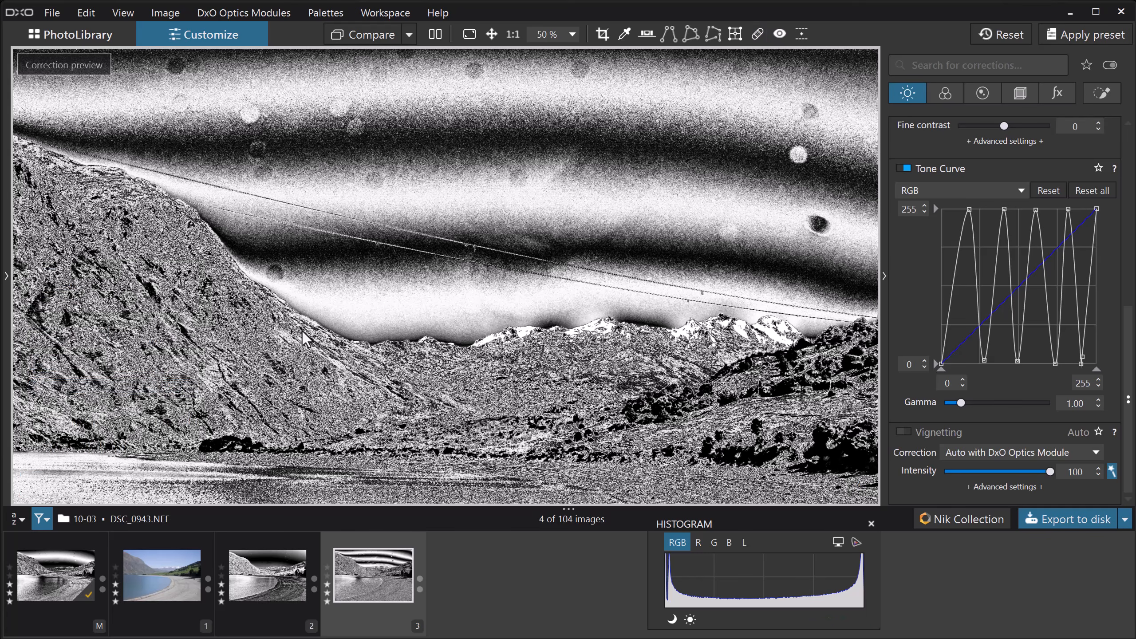
Save virtual copy 3's current settings as a preset named SpotView in the 11 - My Presets folder
{"action": "left_click", "coordinate": [7, 277]}
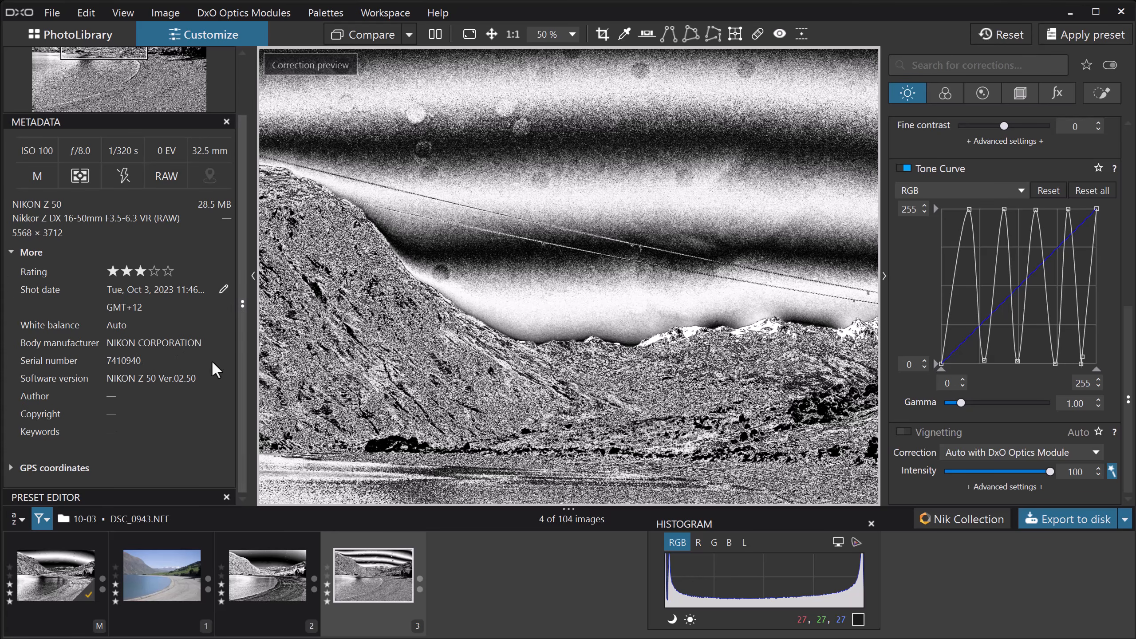
{"action": "left_click", "coordinate": [108, 494]}
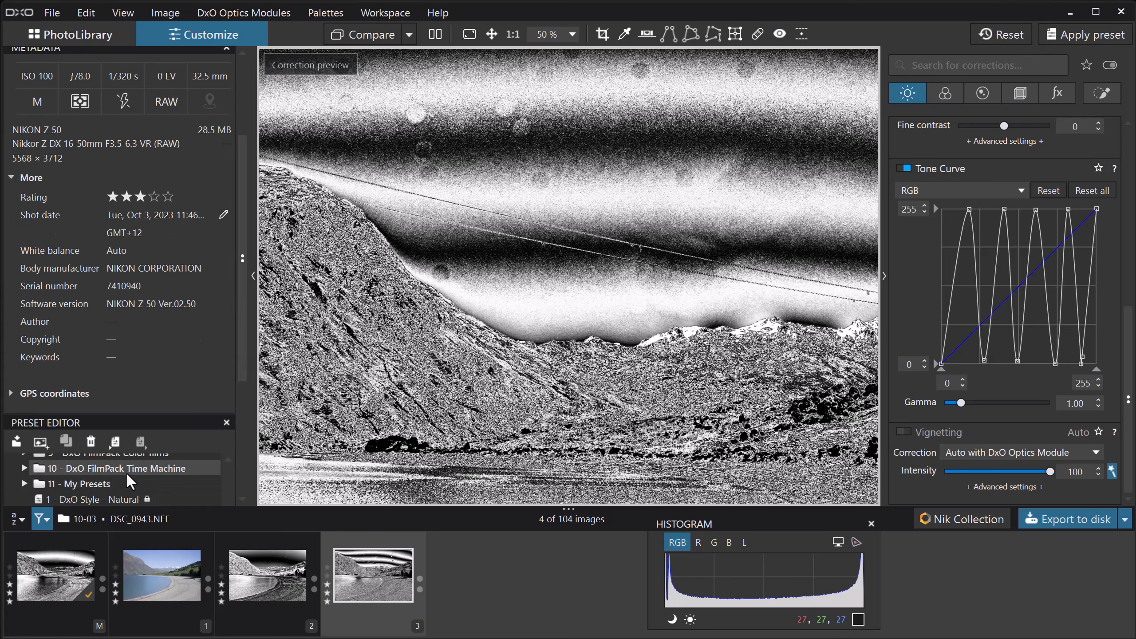
{"action": "left_click", "coordinate": [41, 442]}
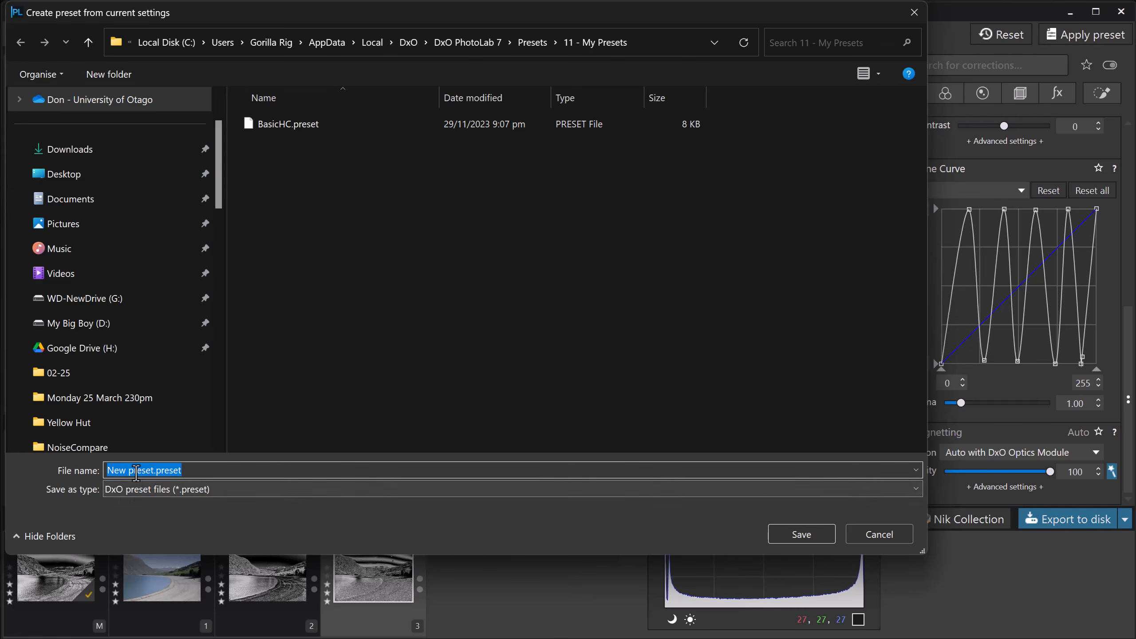
{"action": "type", "text": "Spot"}
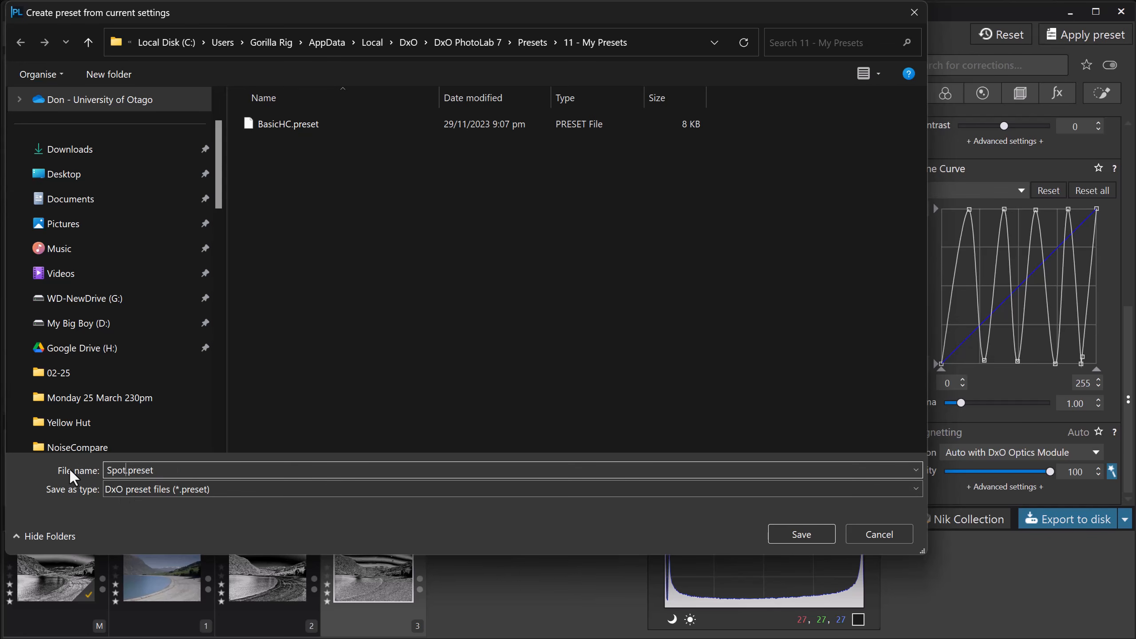
{"action": "type", "text": "View"}
{"action": "key", "text": "Return"}
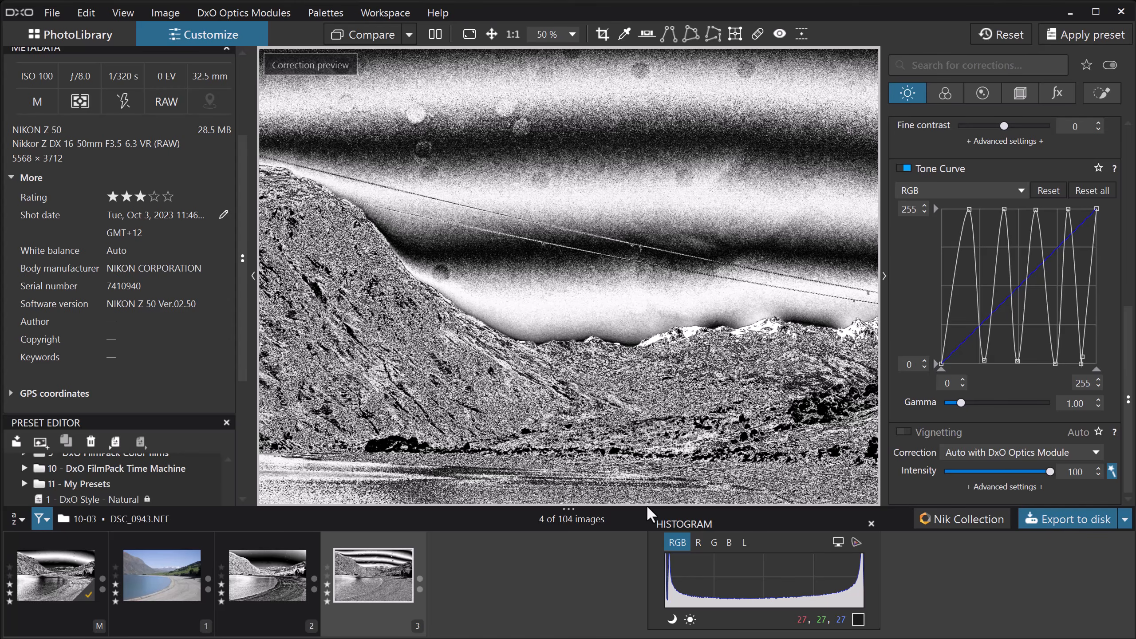
{"action": "left_click", "coordinate": [253, 275]}
{"action": "left_click", "coordinate": [253, 275]}
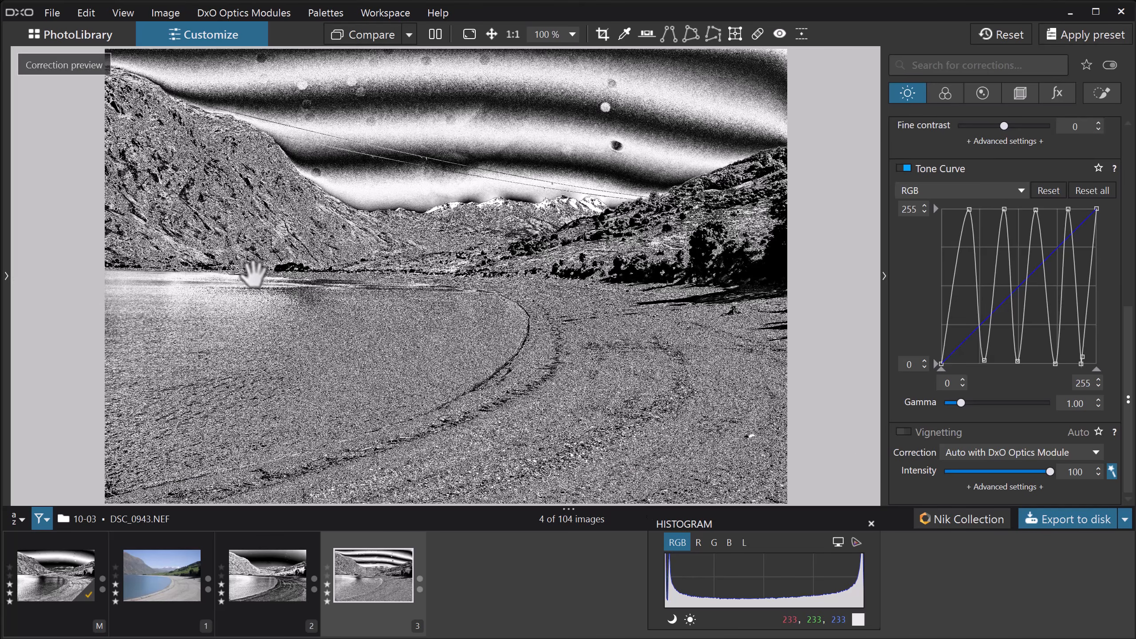
{"action": "left_click", "coordinate": [252, 274]}
Reset all corrections on virtual copy 1 and apply the SpotView preset from 11 - My Presets to it
{"action": "left_click", "coordinate": [171, 586]}
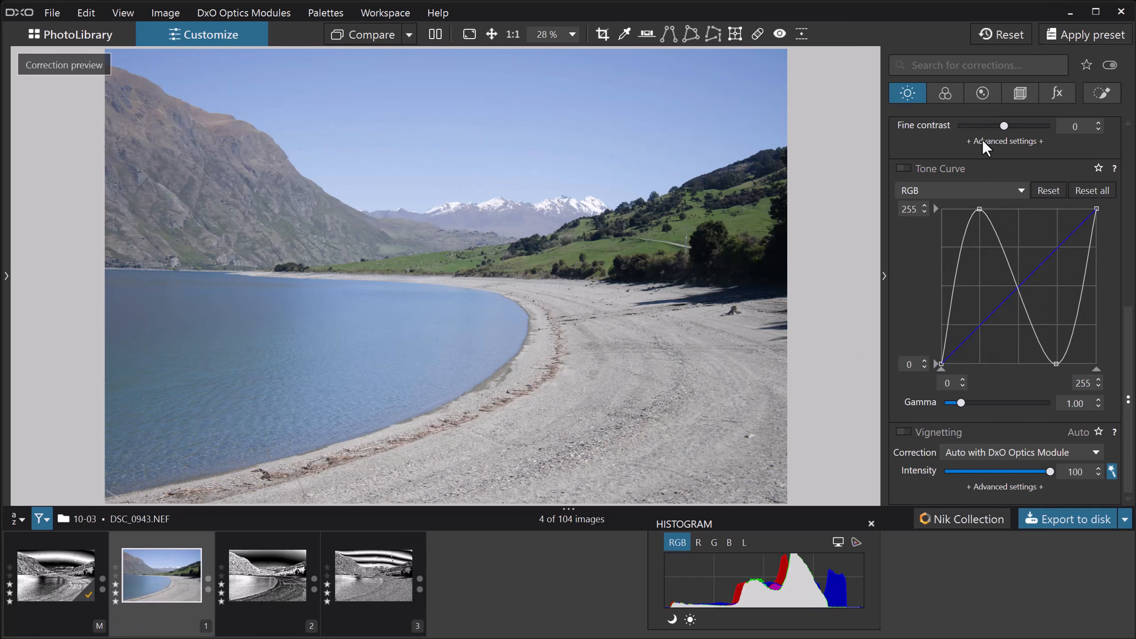
{"action": "left_click", "coordinate": [996, 32]}
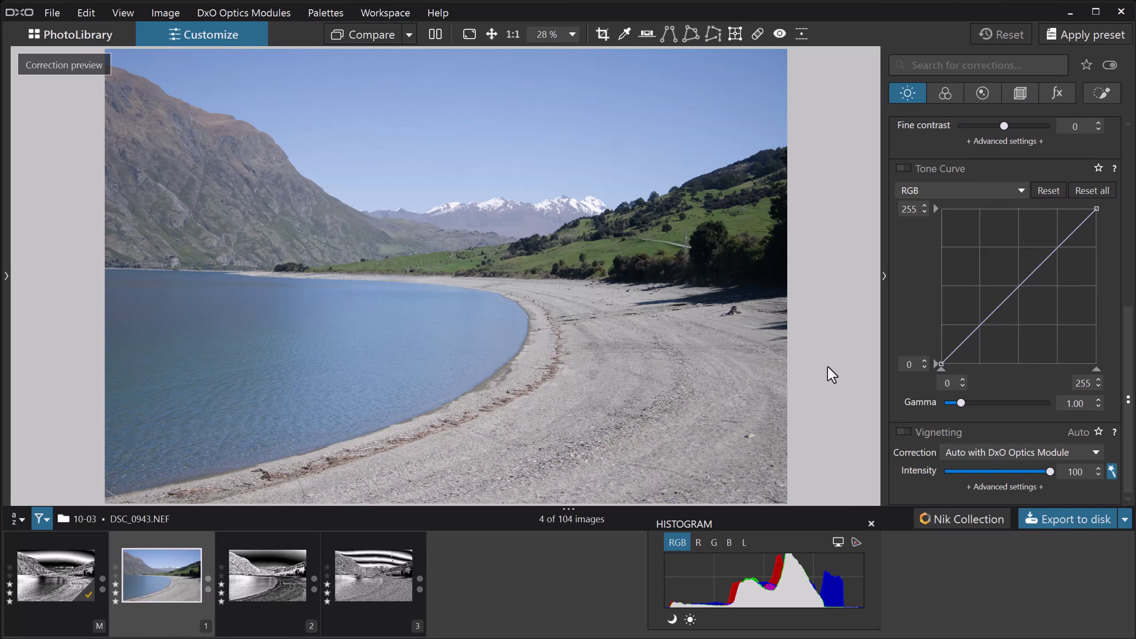
{"action": "left_click", "coordinate": [1075, 35]}
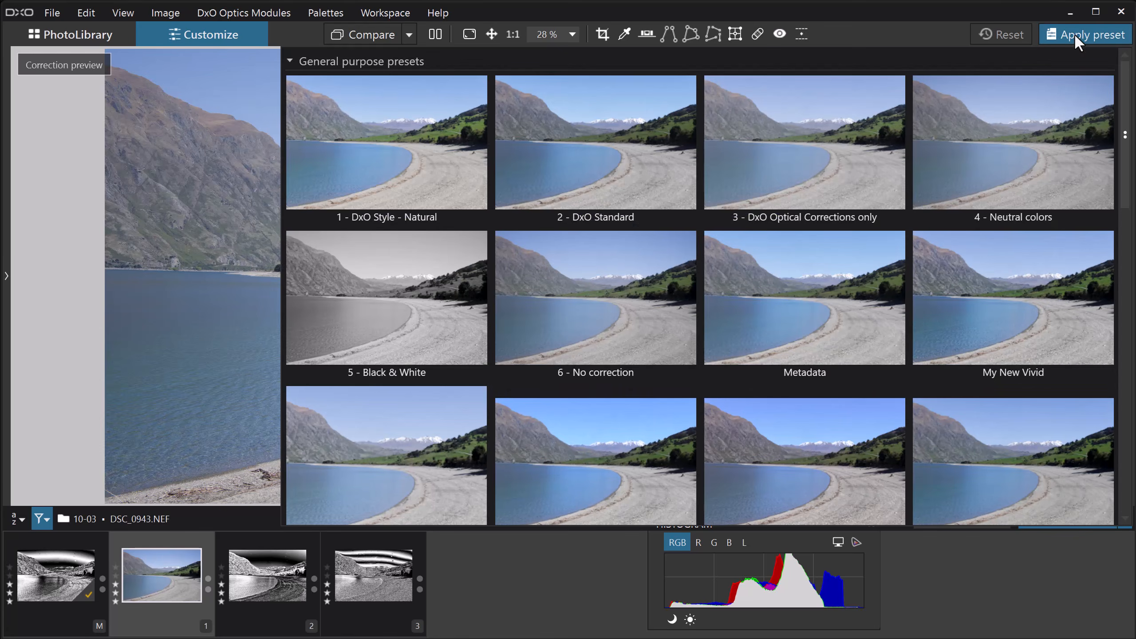
{"action": "left_click_drag", "start_coordinate": [1126, 135], "coordinate": [1126, 438]}
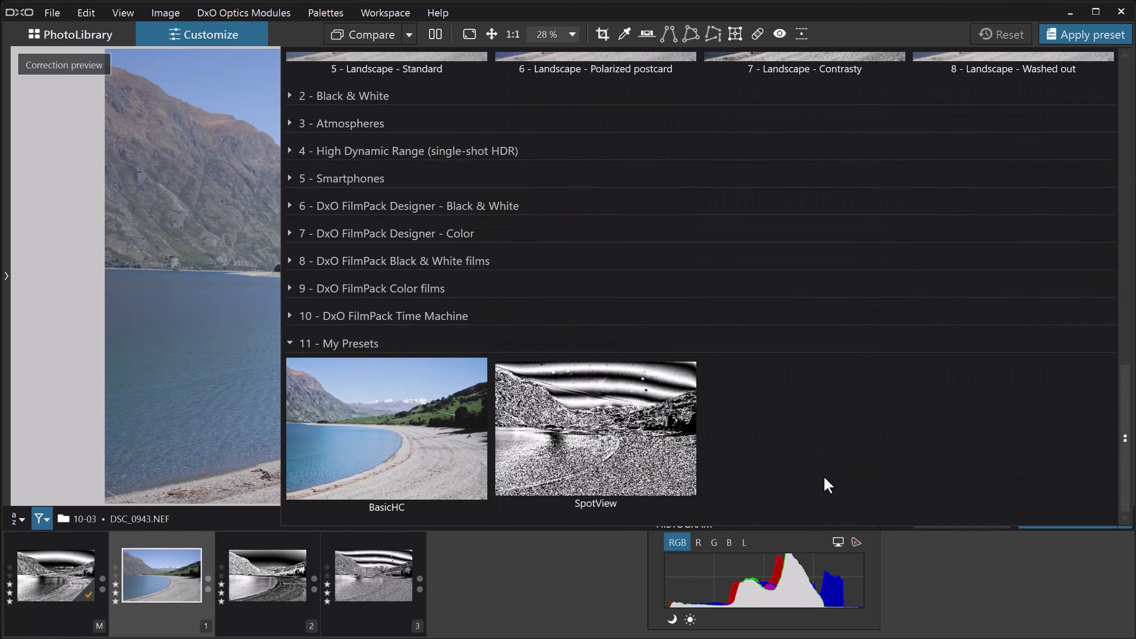
{"action": "left_click", "coordinate": [598, 422]}
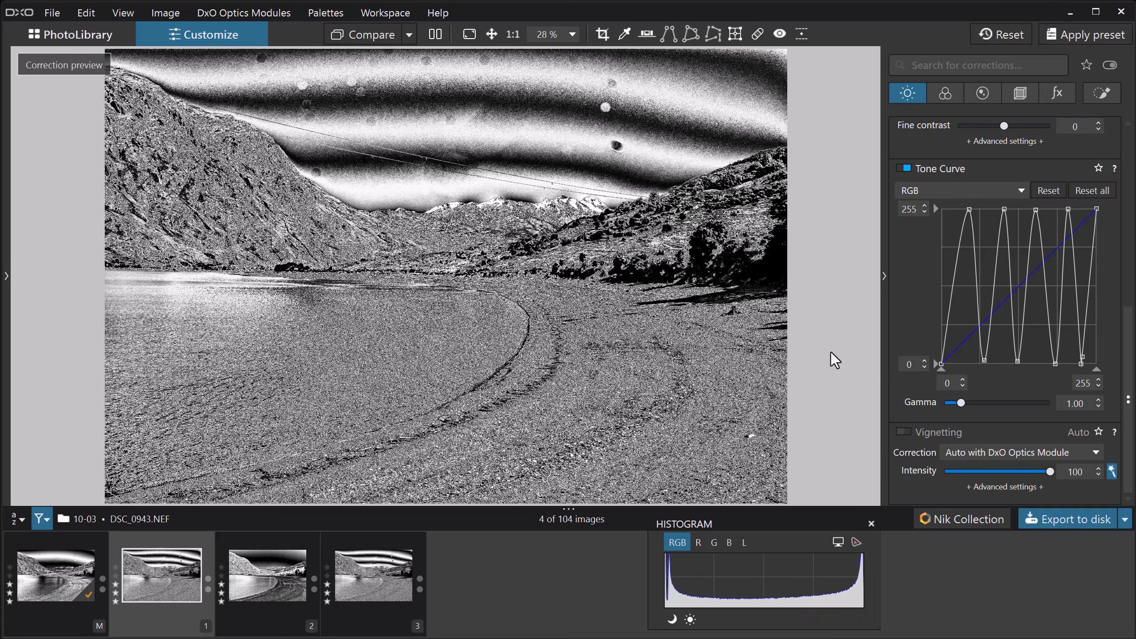
Clear the spot-viewing look from virtual copy 1 by resetting its tone curves, Microcontrast and DxO ClearView Plus intensity and restoring color rendering
{"action": "left_click", "coordinate": [1091, 192]}
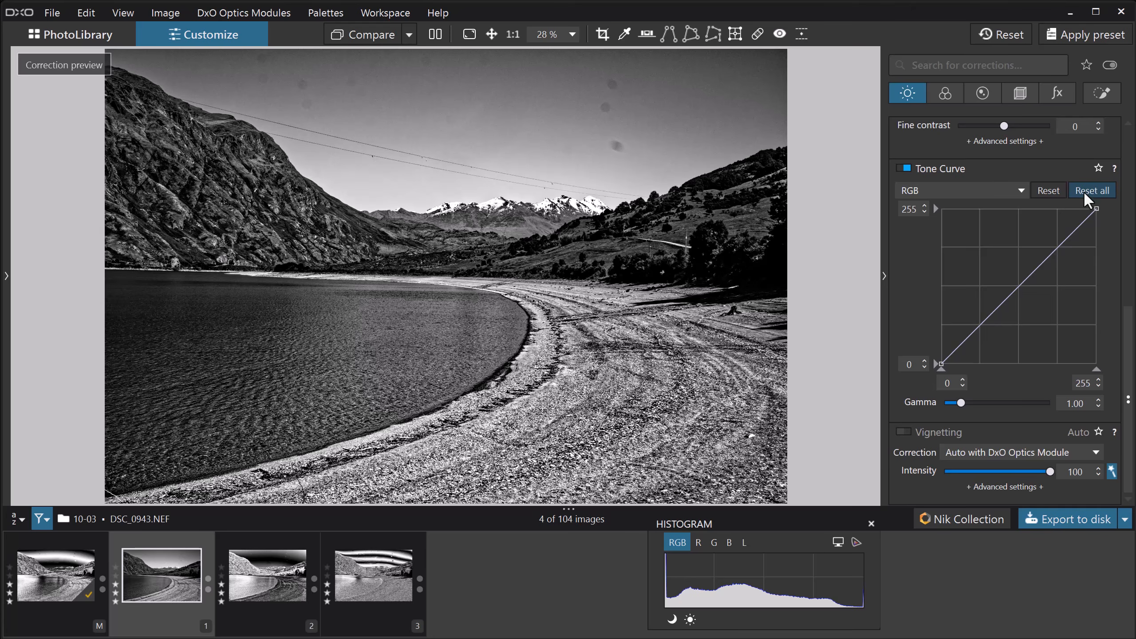
{"action": "scroll", "coordinate": [935, 312], "scroll_direction": "up", "scroll_amount": 5}
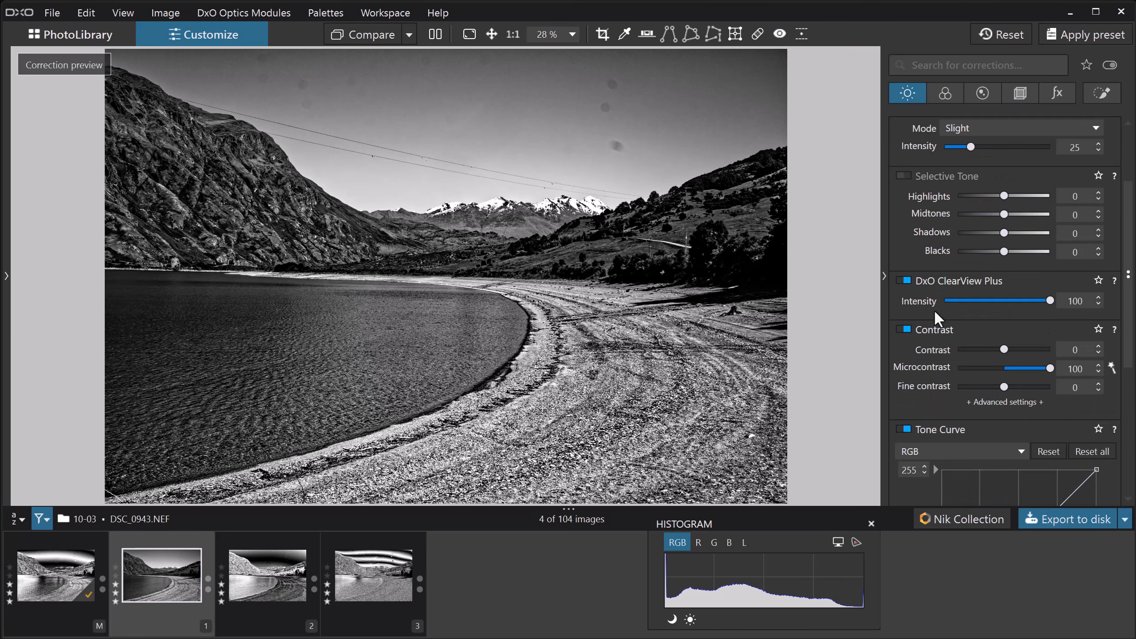
{"action": "left_click", "coordinate": [901, 280]}
{"action": "left_click", "coordinate": [901, 328]}
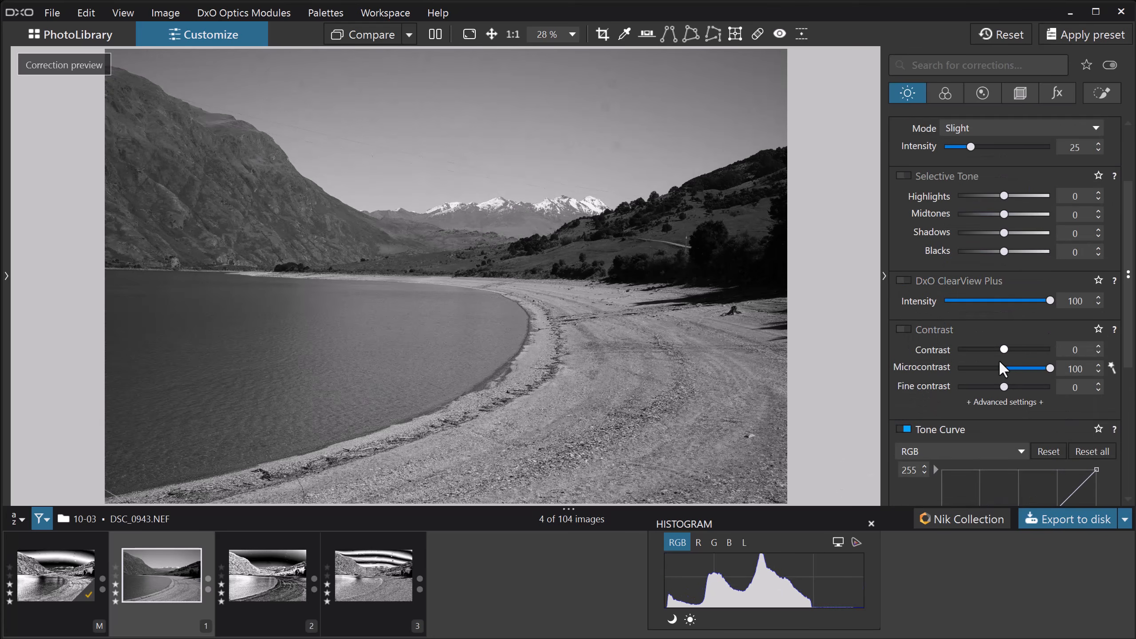
{"action": "double_click", "coordinate": [1048, 371]}
{"action": "double_click", "coordinate": [1048, 299]}
{"action": "left_click", "coordinate": [945, 92]}
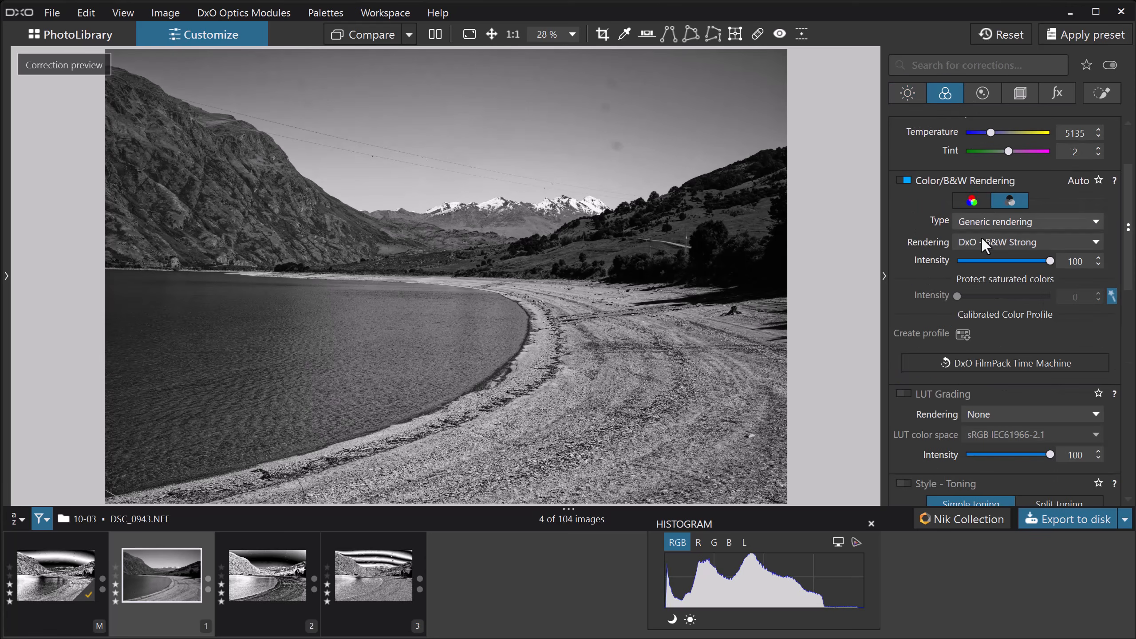
{"action": "left_click", "coordinate": [974, 198]}
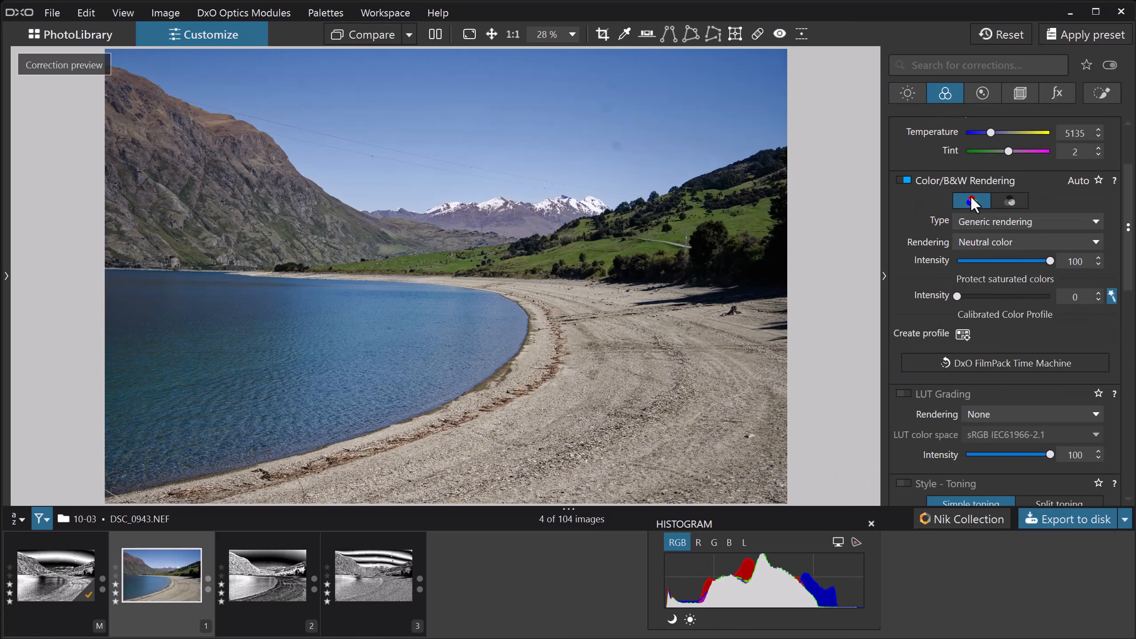